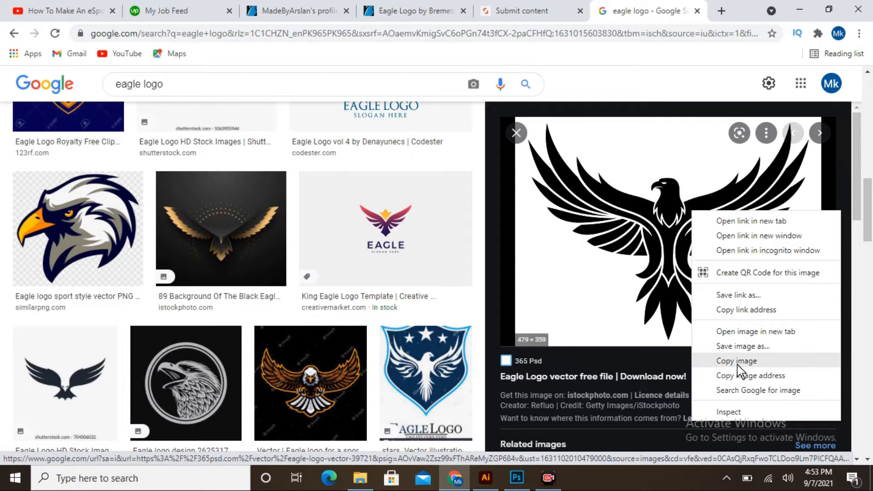
Switch to Illustrator, paste the copied eagle image onto the artboard and enlarge it to about 1192 by 894 px.
{"action": "left_click", "coordinate": [485, 478]}
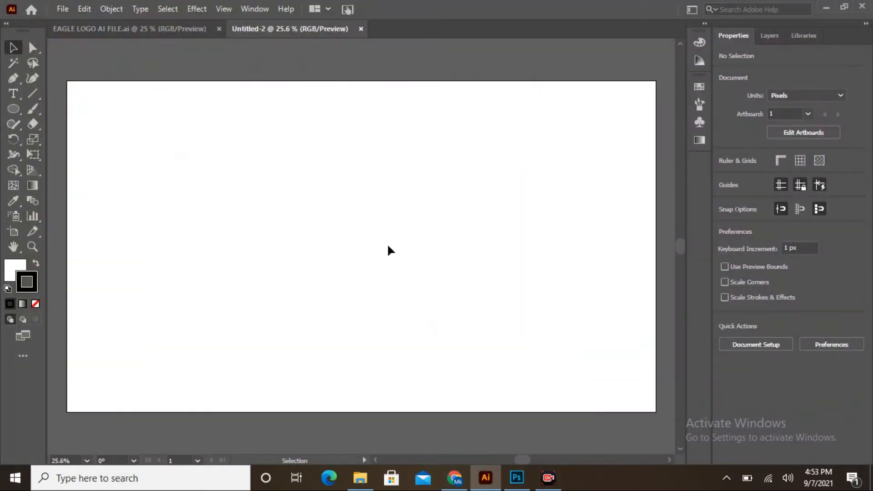
{"action": "key", "text": "ctrl+v"}
{"action": "left_click_drag", "start_coordinate": [433, 302], "coordinate": [555, 385]}
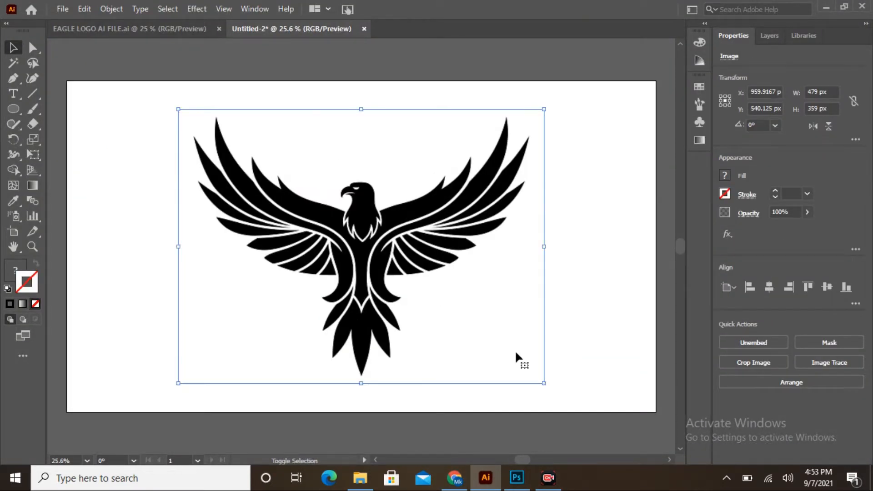
Lock the pasted eagle image in place as the tracing reference.
{"action": "left_click", "coordinate": [110, 6]}
{"action": "mouse_move", "coordinate": [298, 100]}
{"action": "left_click", "coordinate": [340, 94]}
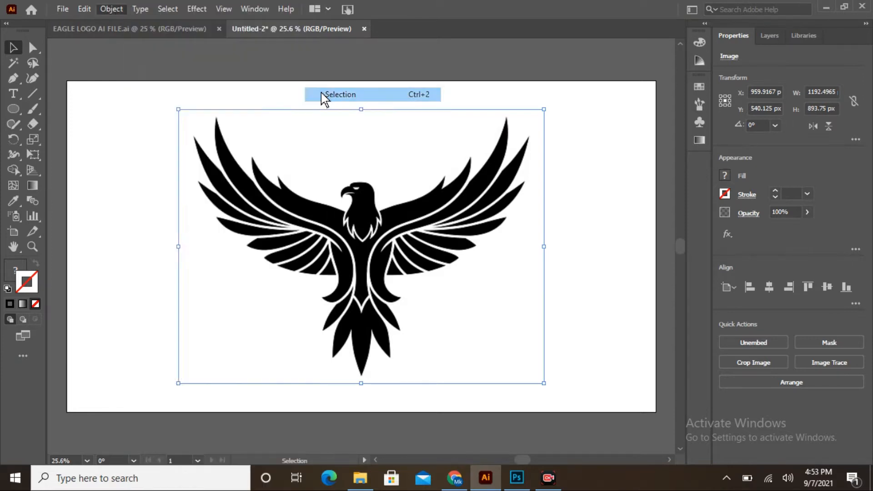
Start tracing the eagle's head with the Pen tool, curving from the beak tip up to the brow.
{"action": "scroll", "coordinate": [387, 214], "scroll_direction": "up", "scroll_amount": 3}
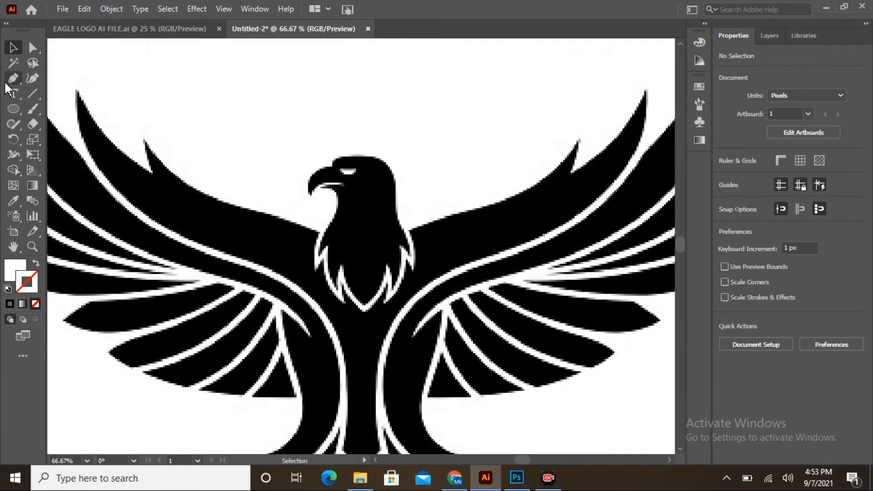
{"action": "left_click", "coordinate": [12, 78]}
{"action": "scroll", "coordinate": [308, 202], "scroll_direction": "up", "scroll_amount": 1}
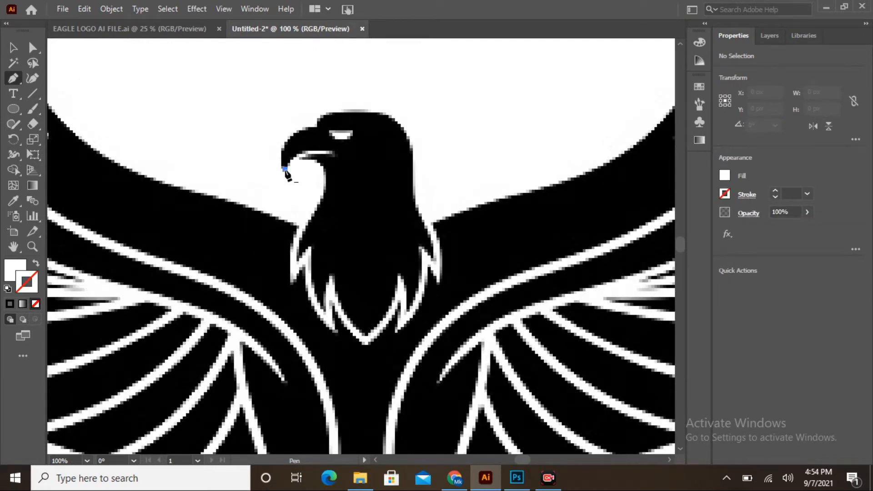
{"action": "left_click", "coordinate": [285, 170]}
{"action": "left_click", "coordinate": [318, 126]}
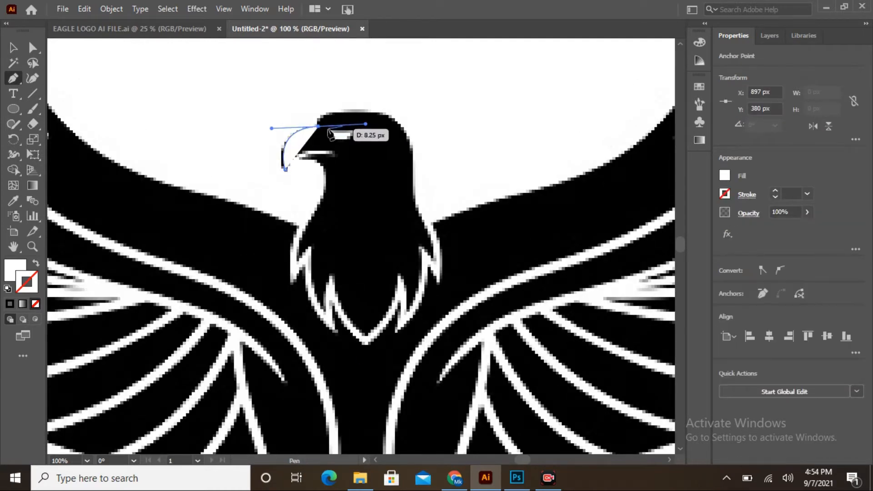
Give the tracing path no fill and a yellow 2 pt stroke.
{"action": "left_click", "coordinate": [35, 264]}
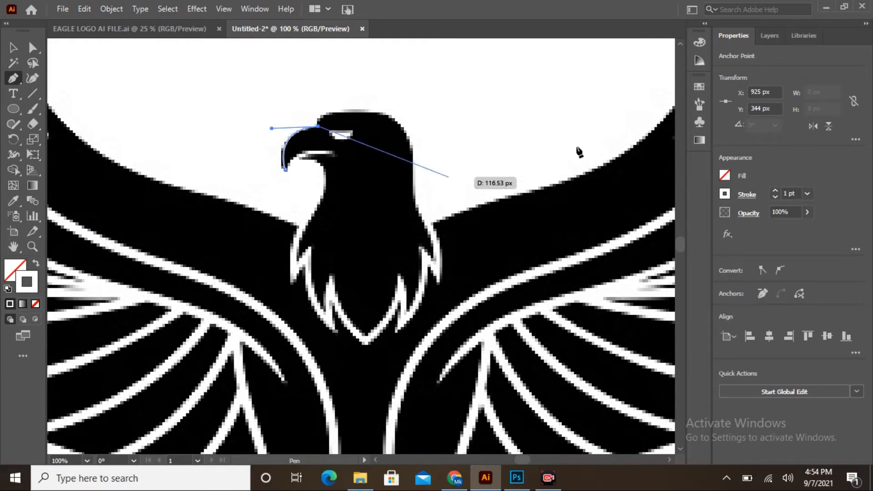
{"action": "left_click", "coordinate": [699, 42]}
{"action": "left_click", "coordinate": [549, 124]}
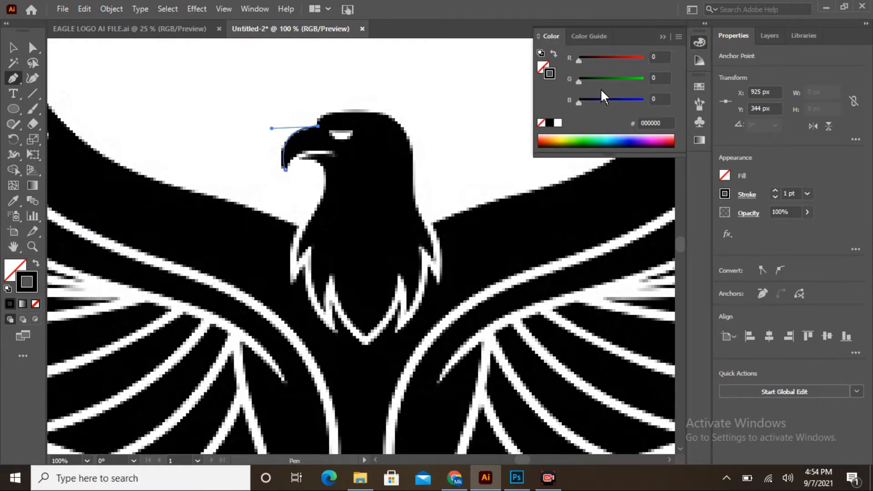
{"action": "left_click", "coordinate": [644, 58]}
Continue the head path over the crown and down the back of the neck to the right-hand neck feathers.
{"action": "left_click_drag", "start_coordinate": [325, 134], "coordinate": [469, 136]}
{"action": "left_click", "coordinate": [468, 135]}
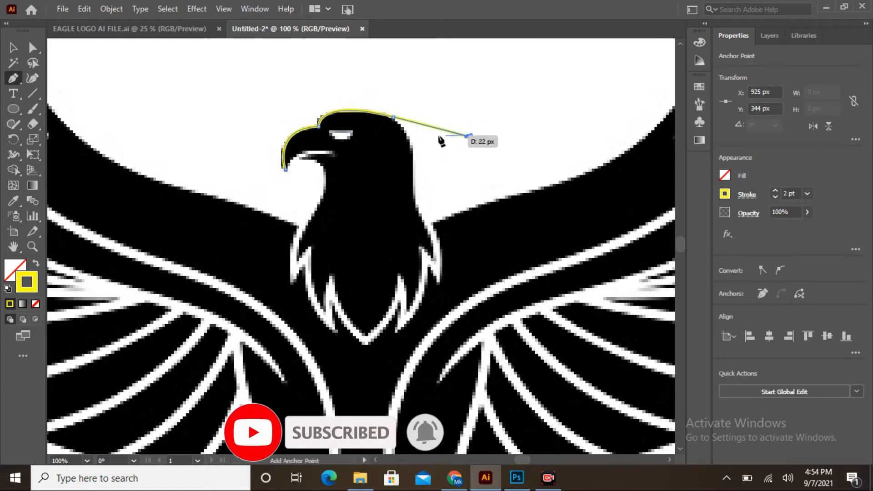
{"action": "key", "text": "ctrl+z"}
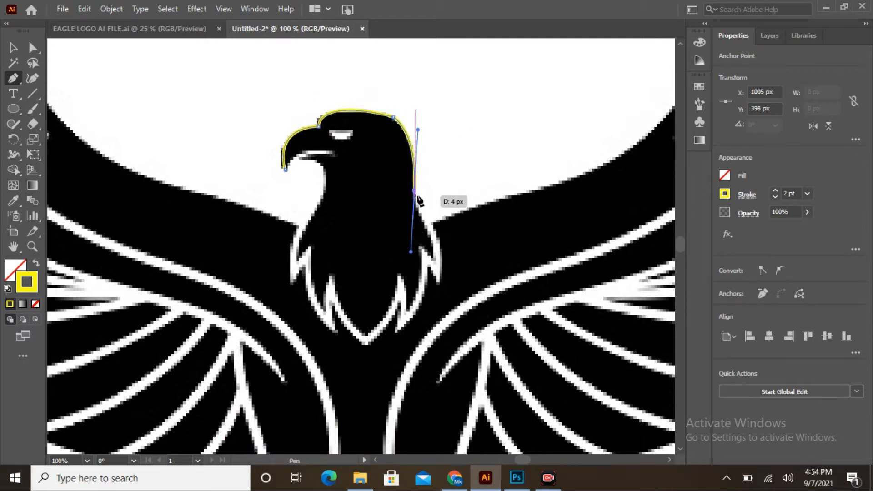
{"action": "left_click_drag", "start_coordinate": [429, 236], "coordinate": [442, 245]}
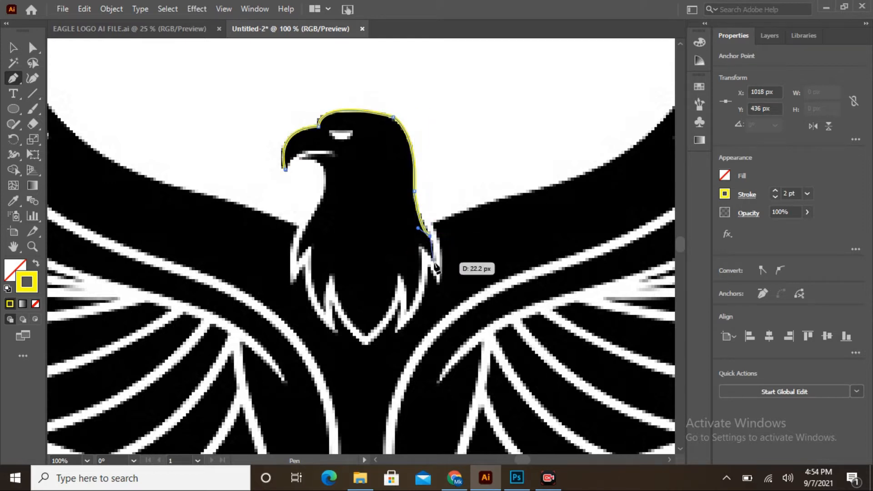
Trace the inner edge of the jagged neck feathers on the eagle's right-hand side down to the point on the chest.
{"action": "left_click", "coordinate": [393, 333]}
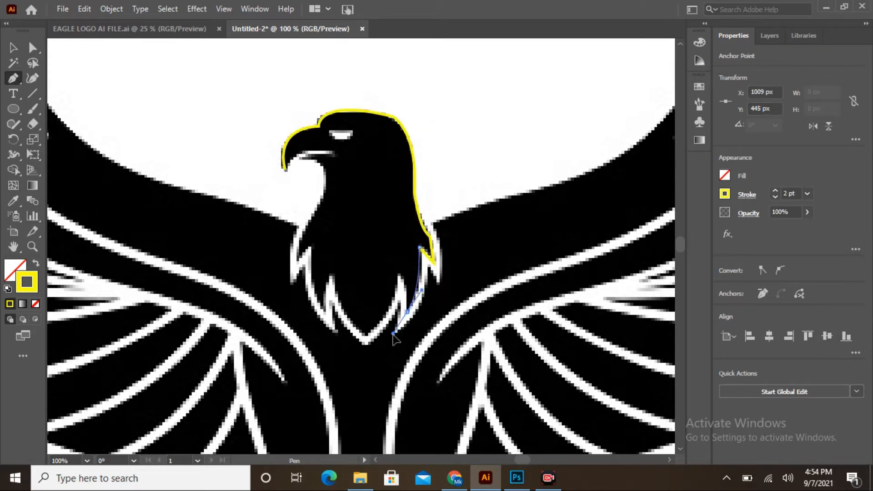
{"action": "left_click_drag", "start_coordinate": [408, 309], "coordinate": [407, 311]}
{"action": "left_click", "coordinate": [408, 311]}
{"action": "left_click_drag", "start_coordinate": [400, 274], "coordinate": [405, 287]}
{"action": "left_click_drag", "start_coordinate": [367, 334], "coordinate": [337, 359]}
{"action": "left_click", "coordinate": [366, 334]}
Trace the jagged neck feathers on the left-hand side from the chest point up to the outermost feather tip.
{"action": "left_click_drag", "start_coordinate": [330, 274], "coordinate": [318, 223]}
{"action": "left_click", "coordinate": [331, 274]}
{"action": "left_click_drag", "start_coordinate": [324, 313], "coordinate": [331, 331]}
{"action": "left_click", "coordinate": [325, 313]}
{"action": "left_click_drag", "start_coordinate": [309, 246], "coordinate": [325, 203]}
{"action": "left_click", "coordinate": [309, 246]}
{"action": "left_click", "coordinate": [297, 262]}
Trace the throat and the mouth line and close the head path at the beak tip.
{"action": "mouse_move", "coordinate": [318, 161]}
{"action": "left_mouse_down"}
{"action": "mouse_move", "coordinate": [299, 136]}
{"action": "mouse_move", "coordinate": [288, 170]}
{"action": "left_mouse_up"}
{"action": "left_click", "coordinate": [318, 162]}
{"action": "left_click", "coordinate": [332, 153]}
{"action": "left_click", "coordinate": [285, 170]}
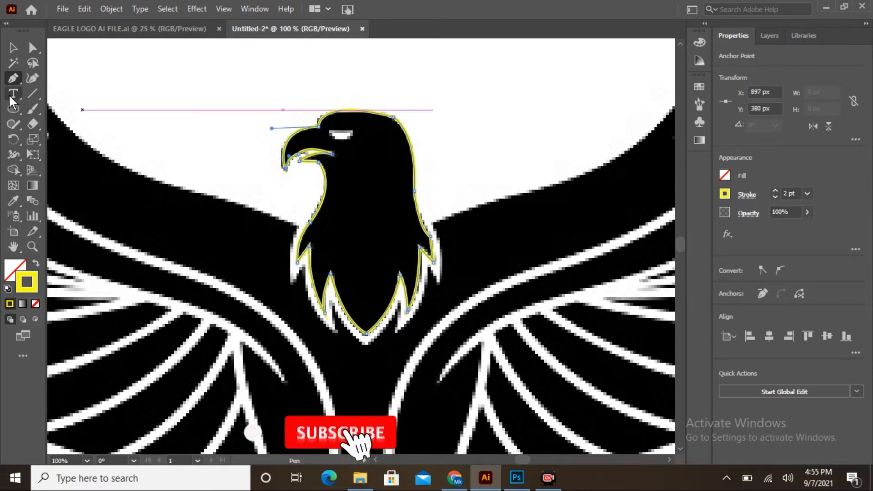
Draw an ellipse about 25 by 10 px around the eagle's eye.
{"action": "left_click", "coordinate": [13, 109]}
{"action": "left_click_drag", "start_coordinate": [328, 131], "coordinate": [359, 141]}
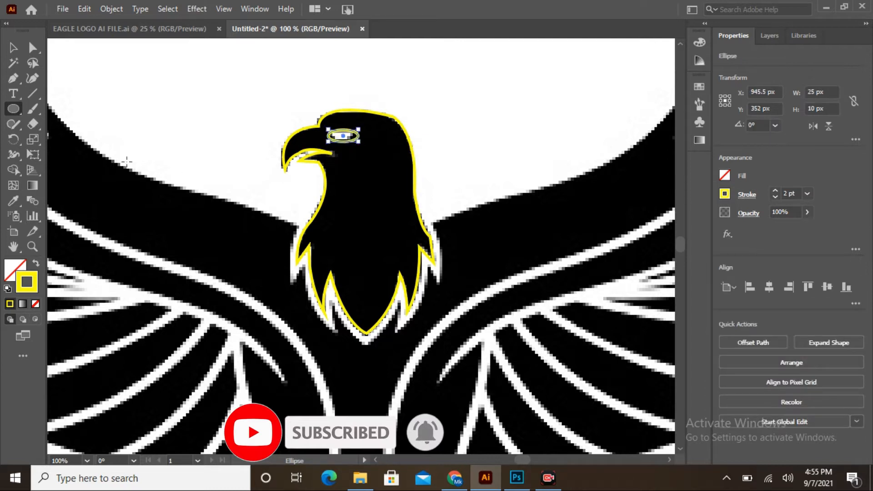
Begin a Pen path at the white chest point and trace the right-hand body edge along the neck feathers up to the wing root.
{"action": "left_click", "coordinate": [14, 78]}
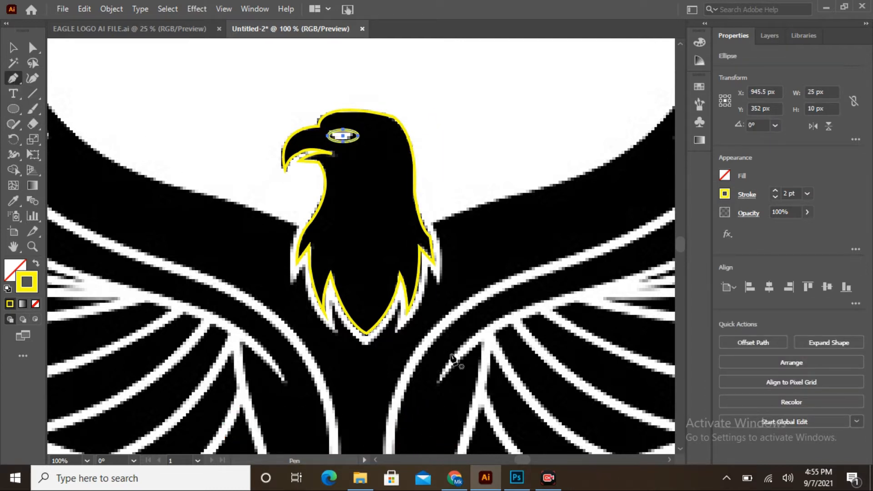
{"action": "left_click", "coordinate": [367, 345]}
{"action": "left_click_drag", "start_coordinate": [398, 298], "coordinate": [398, 285]}
{"action": "left_click", "coordinate": [399, 299]}
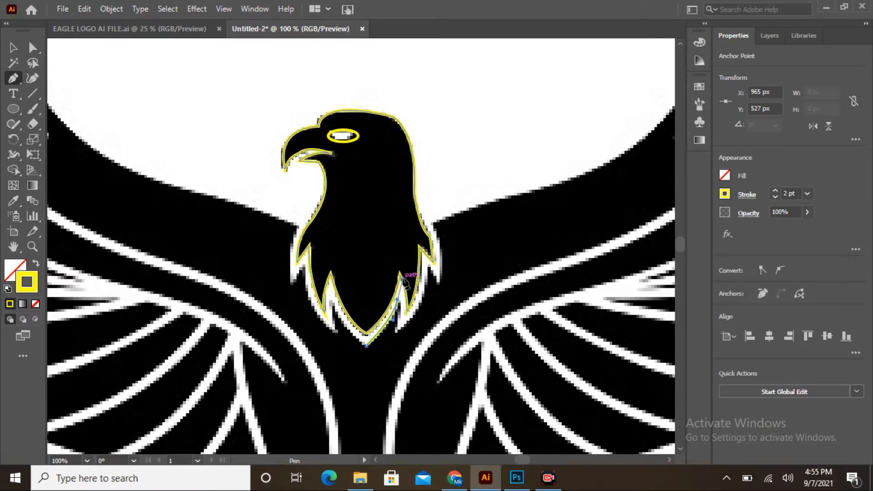
{"action": "left_click_drag", "start_coordinate": [430, 267], "coordinate": [427, 223]}
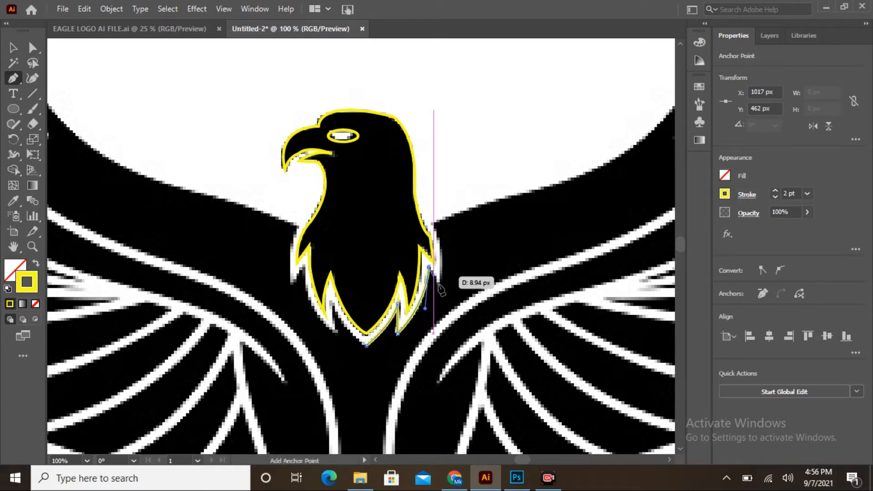
{"action": "left_click_drag", "start_coordinate": [441, 286], "coordinate": [429, 220]}
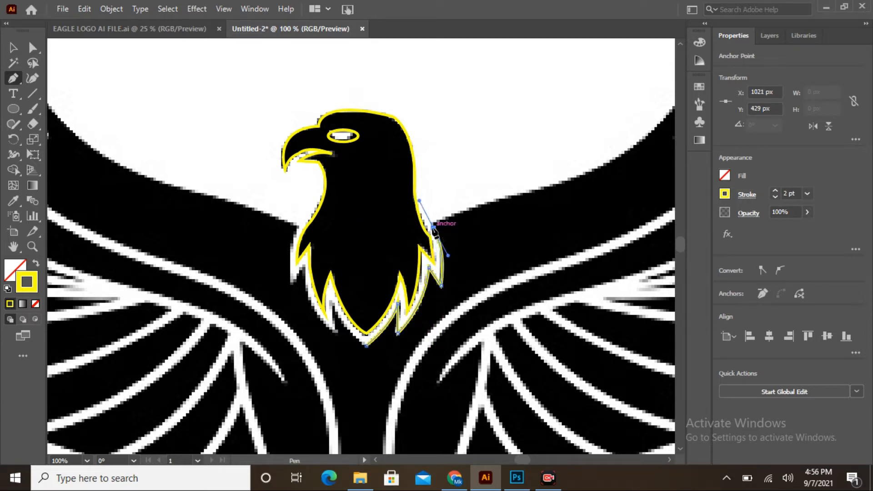
Continue the path along the right wing's upper edge, around the small feather notch and out to the wing tip.
{"action": "left_click_drag", "start_coordinate": [535, 187], "coordinate": [548, 193]}
{"action": "mouse_move", "coordinate": [616, 169]}
{"action": "left_mouse_down"}
{"action": "mouse_move", "coordinate": [536, 191]}
{"action": "mouse_move", "coordinate": [459, 191]}
{"action": "mouse_move", "coordinate": [320, 251]}
{"action": "left_mouse_up"}
{"action": "left_click", "coordinate": [472, 151], "text": "ctrl"}
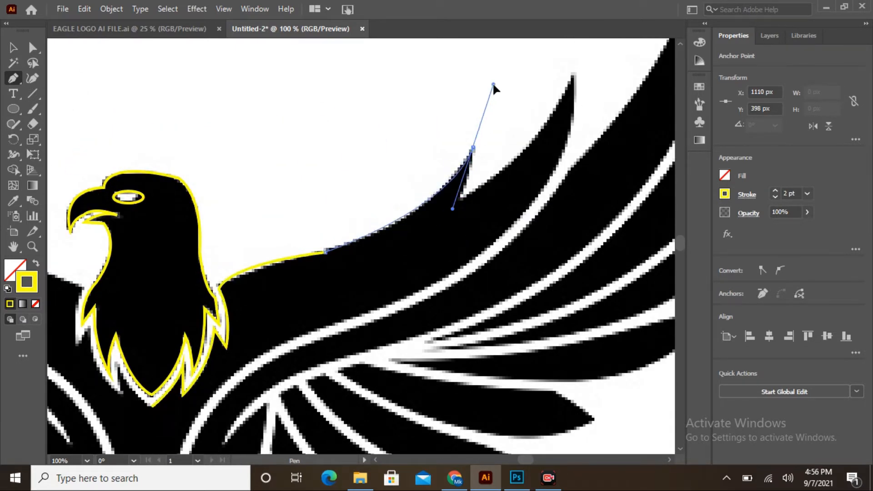
{"action": "left_click", "coordinate": [472, 149]}
{"action": "left_click", "coordinate": [460, 196]}
{"action": "left_click_drag", "start_coordinate": [572, 77], "coordinate": [608, 196]}
Trace the large wing feather's lower edge back down the body to its bottom point and close the path along the body centre.
{"action": "left_click", "coordinate": [573, 270]}
{"action": "scroll", "coordinate": [547, 299], "scroll_direction": "down", "scroll_amount": 6}
{"action": "left_click_drag", "start_coordinate": [486, 259], "coordinate": [376, 354]}
{"action": "left_click", "coordinate": [486, 259]}
{"action": "left_click_drag", "start_coordinate": [304, 343], "coordinate": [153, 112]}
{"action": "scroll", "coordinate": [304, 347], "scroll_direction": "down", "scroll_amount": 8}
{"action": "left_click", "coordinate": [170, 257]}
{"action": "left_click", "coordinate": [176, 315]}
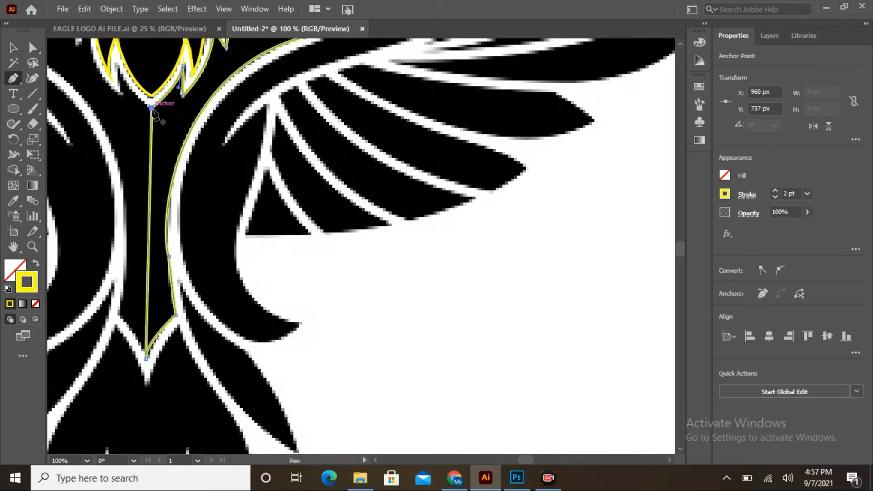
Reflect a copy of the wing-and-body half across a vertical axis placed on the body's centre line.
{"action": "key", "text": "ctrl+minus"}
{"action": "key", "text": "ctrl+minus"}
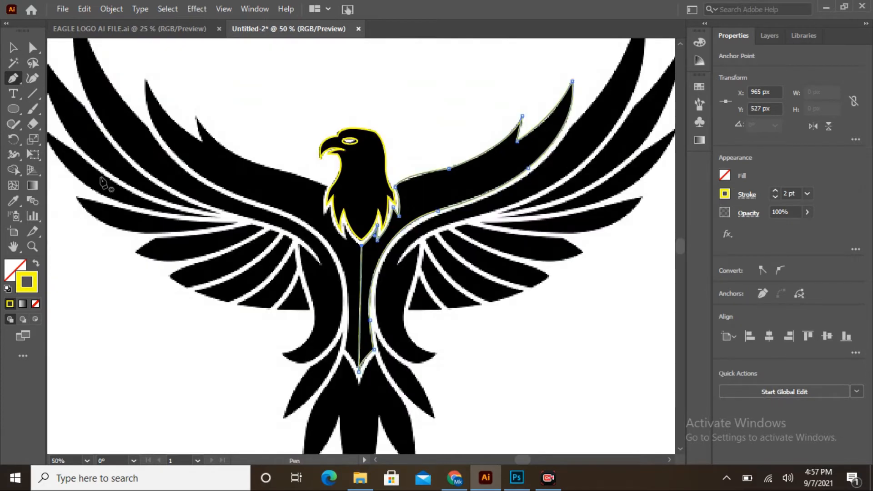
{"action": "left_click", "coordinate": [14, 48]}
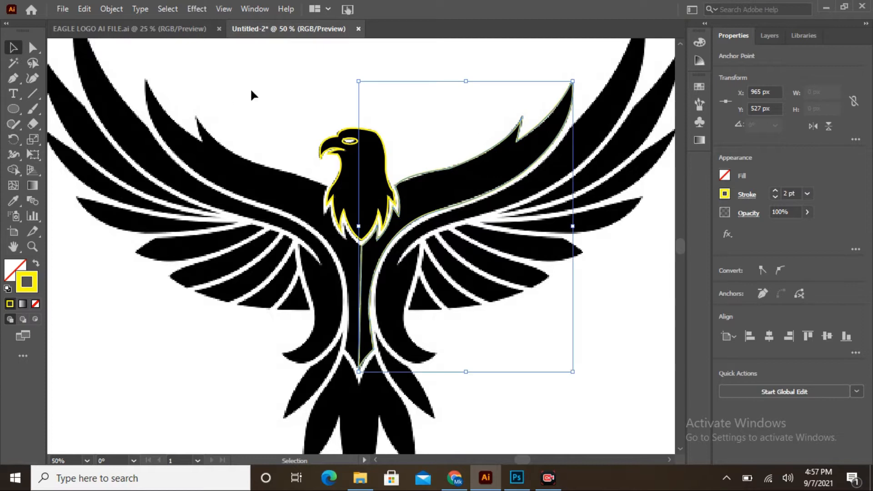
{"action": "left_click", "coordinate": [345, 109]}
{"action": "left_click", "coordinate": [448, 208]}
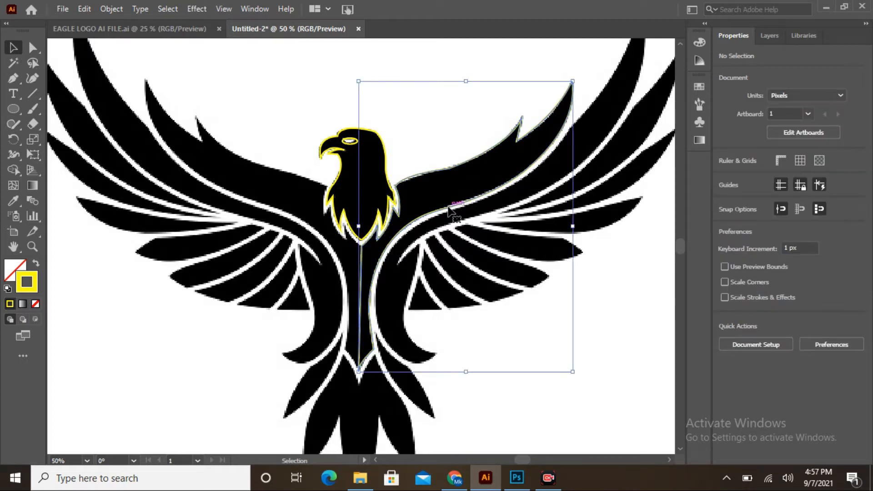
{"action": "left_click", "coordinate": [15, 139]}
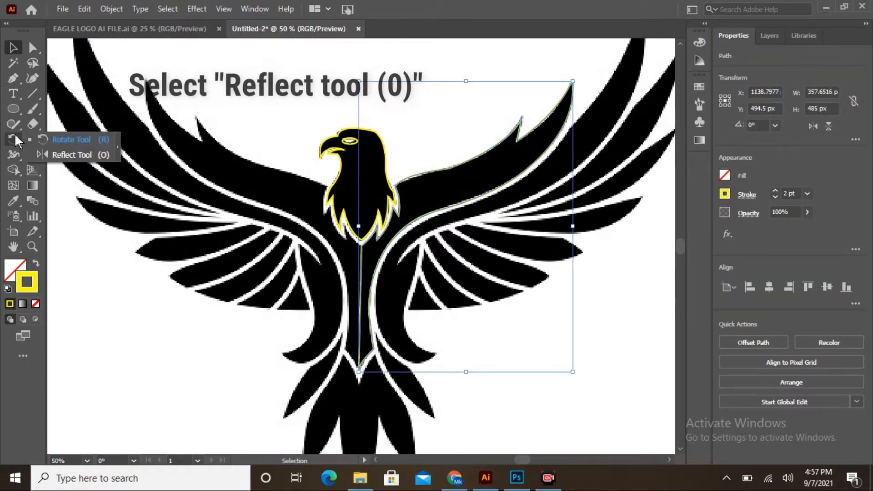
{"action": "left_click", "coordinate": [43, 152]}
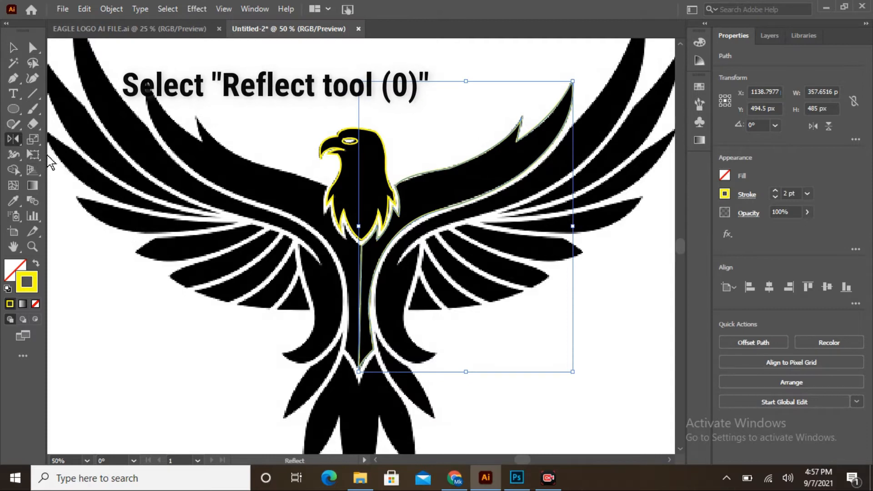
{"action": "left_click", "coordinate": [361, 263], "text": "alt"}
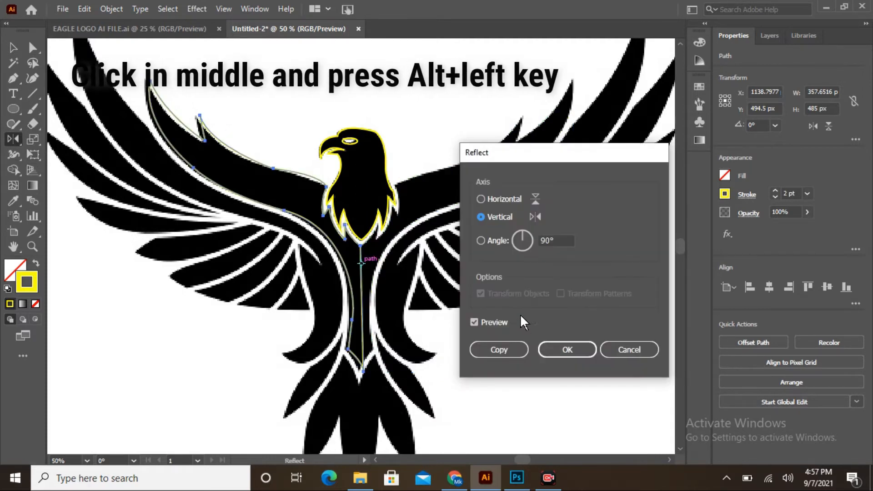
{"action": "left_click", "coordinate": [475, 349]}
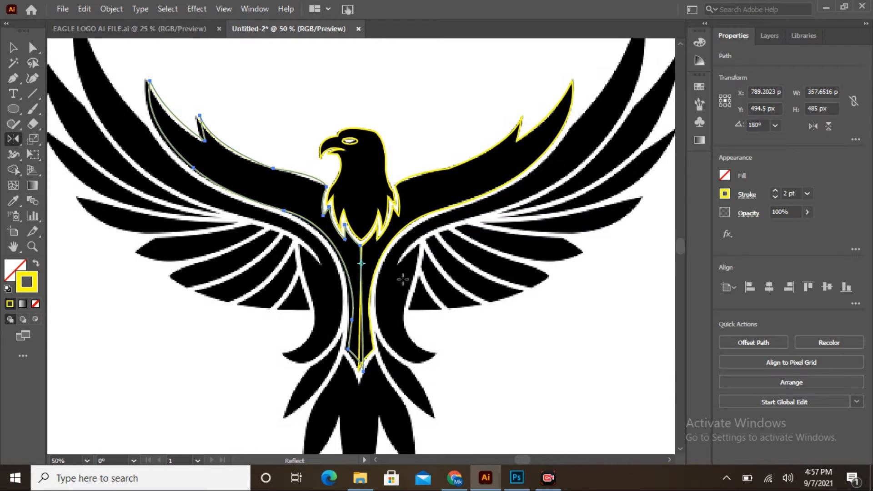
Adjust the mirrored half's anchors to fit the left neck feathers and move its chest anchor onto the other half's chest anchor.
{"action": "key", "text": "ctrl+equal"}
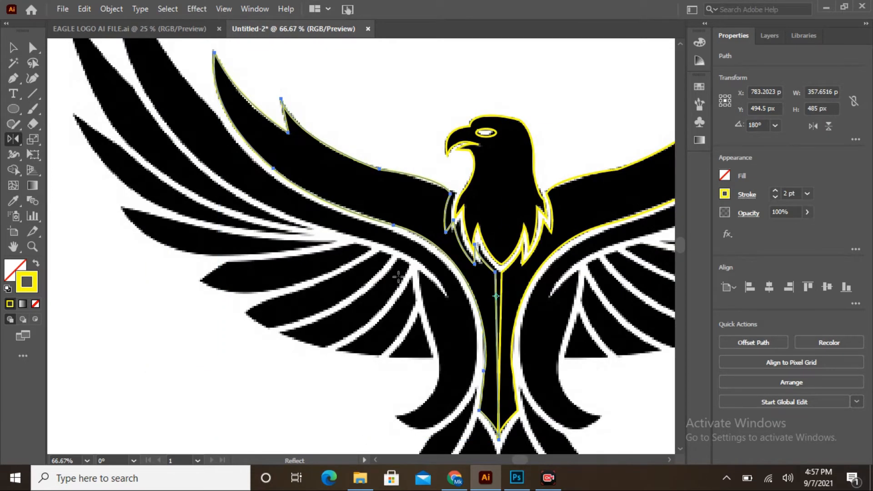
{"action": "key", "text": "ctrl+equal"}
{"action": "key", "text": "ctrl+equal"}
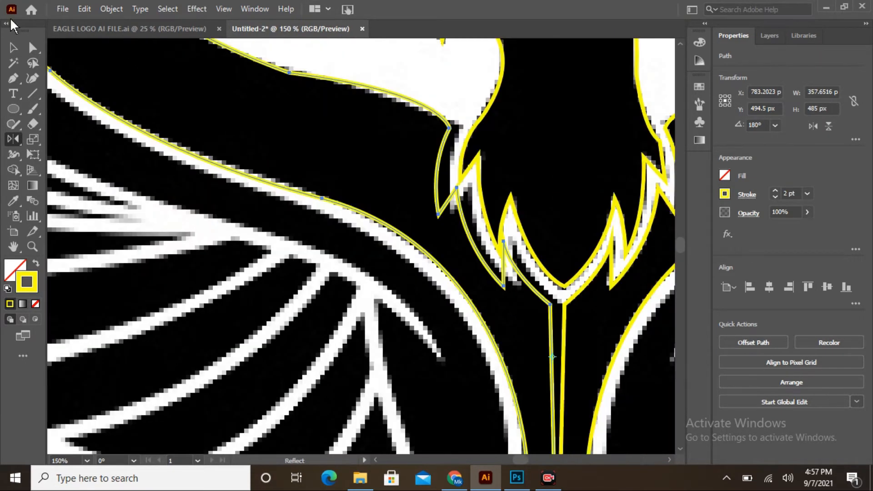
{"action": "left_click_drag", "start_coordinate": [449, 128], "coordinate": [460, 128]}
{"action": "left_click_drag", "start_coordinate": [448, 215], "coordinate": [515, 242]}
{"action": "left_click_drag", "start_coordinate": [550, 305], "coordinate": [563, 304]}
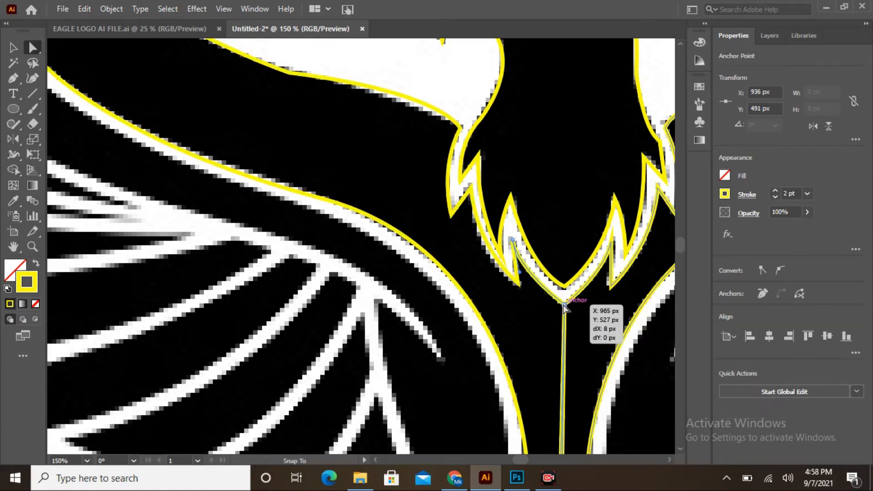
Align the two halves' anchors at the bottom point of the body.
{"action": "scroll", "coordinate": [552, 290], "scroll_direction": "down", "scroll_amount": 3}
{"action": "scroll", "coordinate": [553, 290], "scroll_direction": "down", "scroll_amount": 10}
{"action": "left_click_drag", "start_coordinate": [557, 339], "coordinate": [556, 338]}
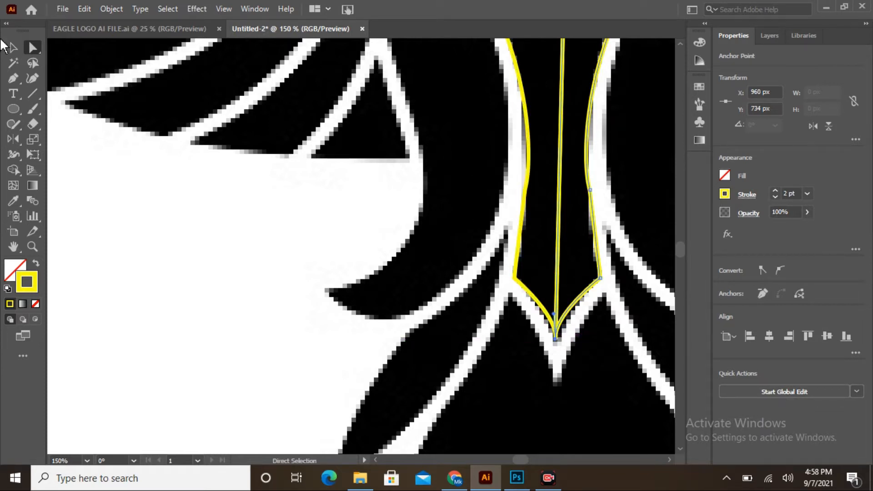
Select both wing-and-body halves and unite them into one shape.
{"action": "left_click", "coordinate": [14, 49]}
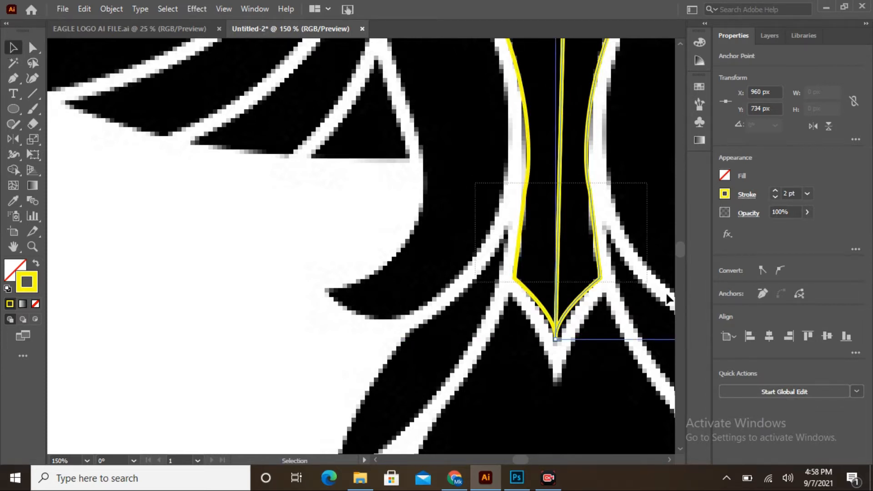
{"action": "key", "text": "ctrl+a"}
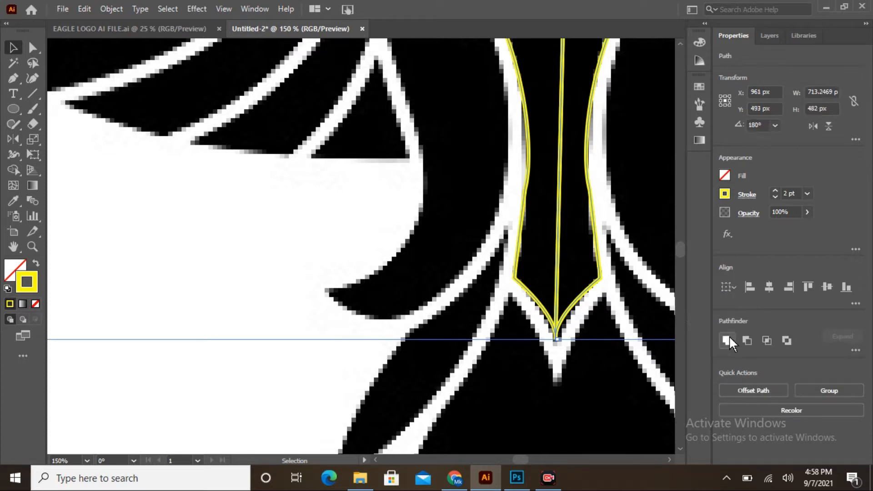
{"action": "left_click", "coordinate": [727, 340]}
{"action": "key", "text": "ctrl+minus"}
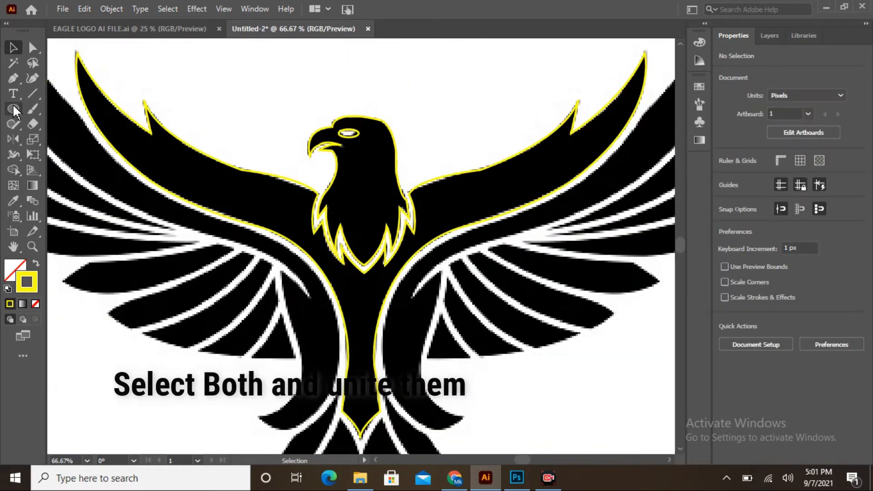
Trace the outer edge of the right leg and long wing feather with the Pen tool, from the leg's tip up to the feather's tip.
{"action": "key", "text": "p"}
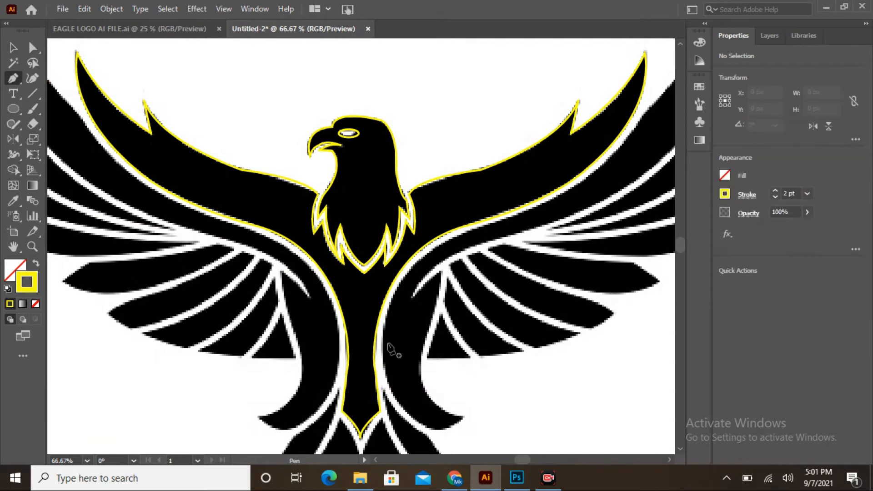
{"action": "left_click_drag", "start_coordinate": [385, 390], "coordinate": [360, 365]}
{"action": "left_click", "coordinate": [400, 406]}
{"action": "left_click_drag", "start_coordinate": [392, 292], "coordinate": [491, 226]}
{"action": "left_click_drag", "start_coordinate": [605, 163], "coordinate": [612, 150]}
{"action": "scroll", "coordinate": [611, 152], "scroll_direction": "right", "scroll_amount": 4}
{"action": "scroll", "coordinate": [495, 258], "scroll_direction": "up", "scroll_amount": 4}
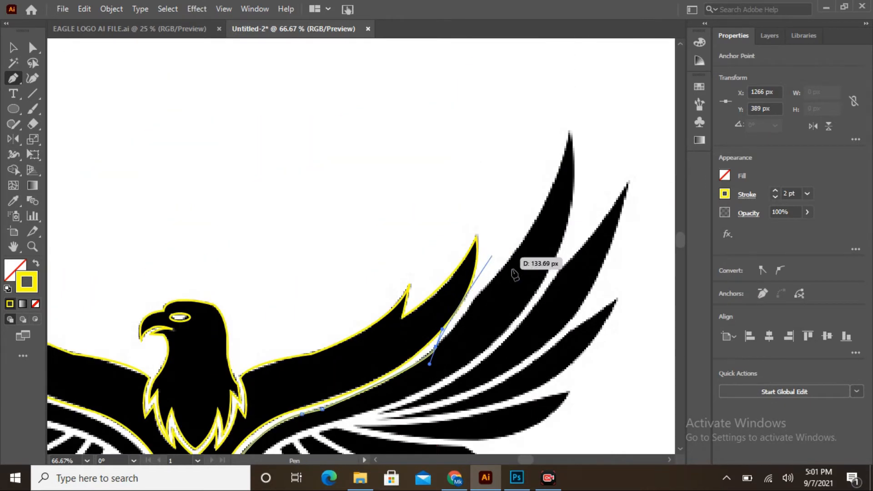
{"action": "left_click_drag", "start_coordinate": [477, 297], "coordinate": [479, 287]}
{"action": "left_click_drag", "start_coordinate": [570, 135], "coordinate": [571, 58]}
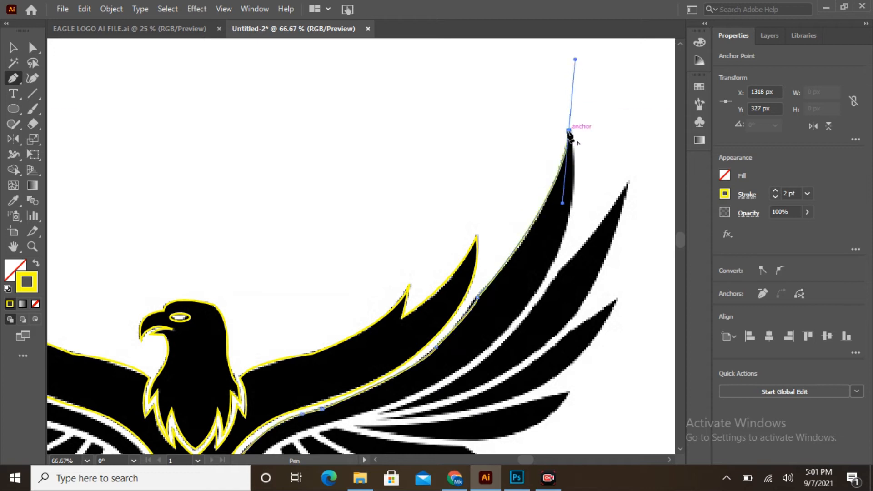
Trace the feather's lower edge back down around the inner notch and leg, closing the path at the leg's tip.
{"action": "left_click_drag", "start_coordinate": [518, 313], "coordinate": [438, 411]}
{"action": "scroll", "coordinate": [473, 370], "scroll_direction": "down", "scroll_amount": 2}
{"action": "scroll", "coordinate": [473, 370], "scroll_direction": "left", "scroll_amount": 1}
{"action": "scroll", "coordinate": [473, 370], "scroll_direction": "down", "scroll_amount": 5}
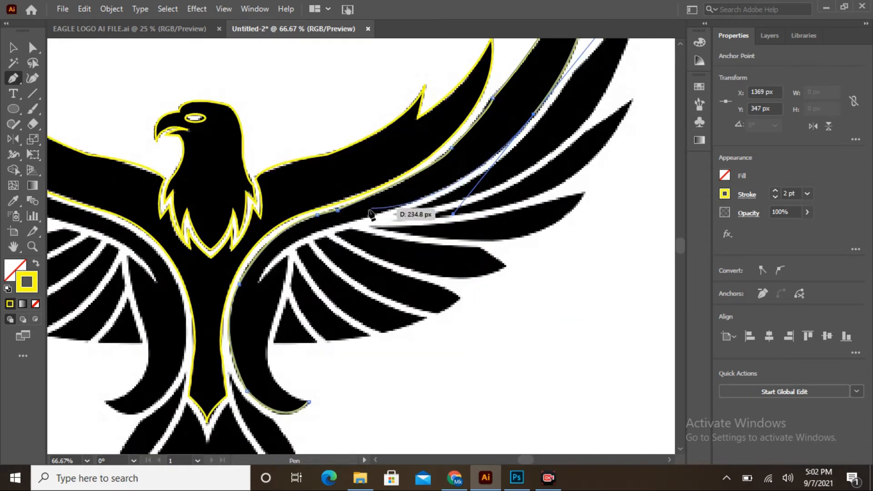
{"action": "left_click_drag", "start_coordinate": [346, 223], "coordinate": [313, 232]}
{"action": "left_click_drag", "start_coordinate": [259, 281], "coordinate": [248, 325]}
{"action": "left_click", "coordinate": [288, 257]}
{"action": "left_click", "coordinate": [267, 354]}
{"action": "left_click_drag", "start_coordinate": [308, 401], "coordinate": [350, 408]}
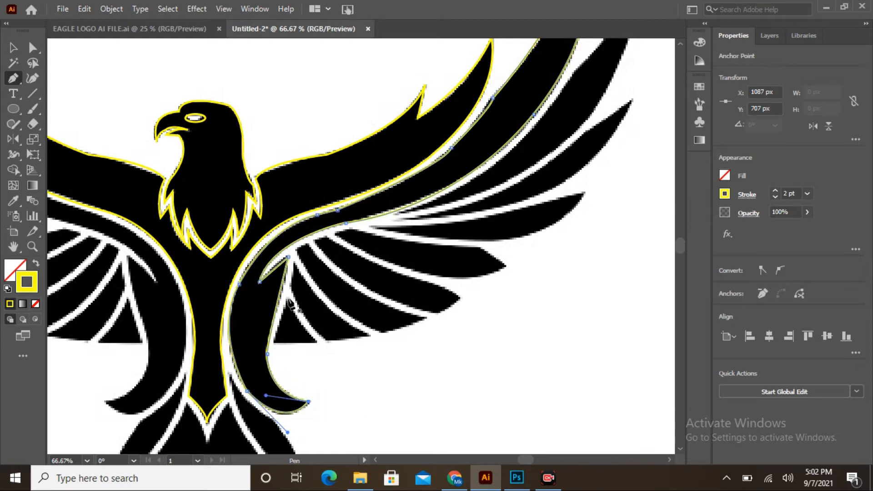
Trace the small triangular feather beside the right leg as a closed path.
{"action": "left_click_drag", "start_coordinate": [288, 299], "coordinate": [278, 342]}
{"action": "left_click", "coordinate": [274, 342]}
{"action": "left_click", "coordinate": [317, 341]}
{"action": "left_click_drag", "start_coordinate": [288, 300], "coordinate": [279, 278]}
Trace the narrow curved feather directly outside the small triangular one on the right wing as a closed path.
{"action": "left_click", "coordinate": [296, 263]}
{"action": "left_click", "coordinate": [289, 288]}
{"action": "left_click_drag", "start_coordinate": [328, 342], "coordinate": [340, 343]}
{"action": "left_click", "coordinate": [371, 335]}
{"action": "left_click_drag", "start_coordinate": [296, 263], "coordinate": [284, 225]}
Trace the third feather outward from the right leg as a closed path.
{"action": "left_click", "coordinate": [295, 250]}
{"action": "left_click", "coordinate": [309, 242]}
{"action": "left_click_drag", "start_coordinate": [426, 317], "coordinate": [432, 317]}
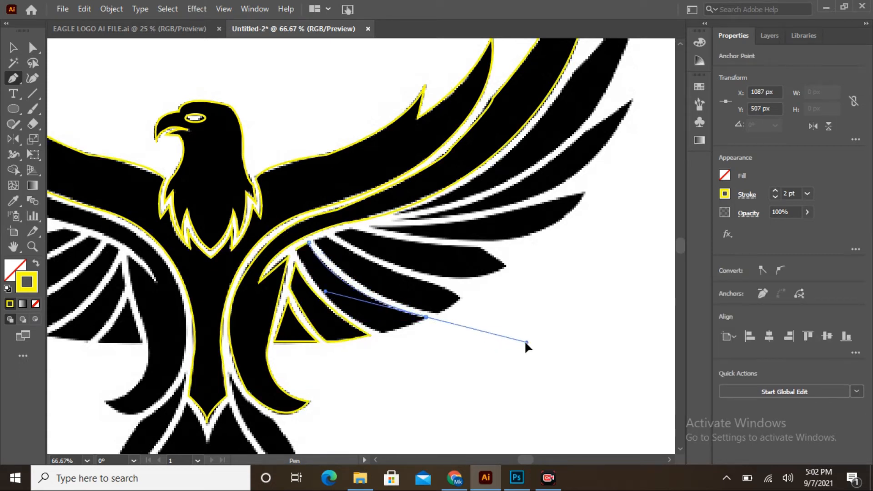
{"action": "left_click", "coordinate": [383, 333]}
{"action": "left_click_drag", "start_coordinate": [295, 250], "coordinate": [283, 204]}
Trace the fourth feather outward from the right leg, including its blunt angled tip, as a closed path.
{"action": "left_click", "coordinate": [315, 242]}
{"action": "left_click", "coordinate": [329, 237]}
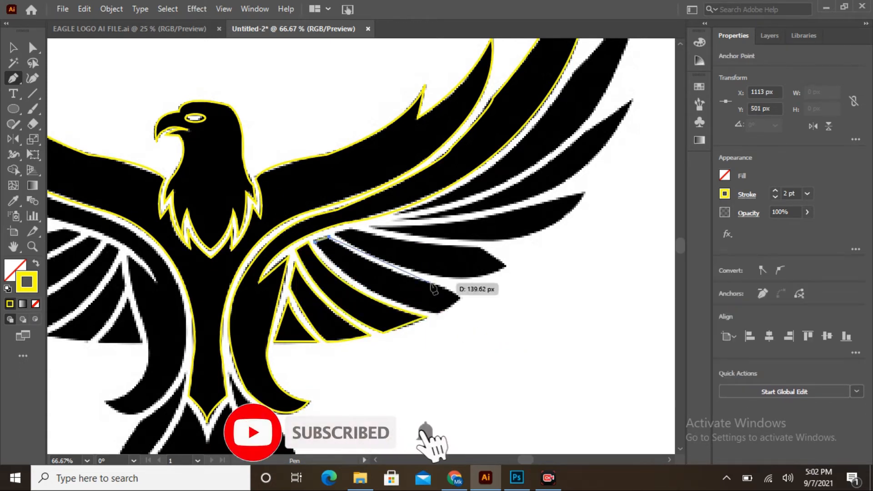
{"action": "left_click_drag", "start_coordinate": [430, 283], "coordinate": [464, 290]}
{"action": "left_click", "coordinate": [459, 299]}
{"action": "left_click", "coordinate": [440, 312]}
{"action": "left_click_drag", "start_coordinate": [315, 242], "coordinate": [278, 182]}
Trace the fifth feather of the right wing, with its angular pointed tip, as a closed path.
{"action": "left_click", "coordinate": [335, 231]}
{"action": "key", "text": "ctrl+z"}
{"action": "left_click", "coordinate": [338, 234]}
{"action": "left_click", "coordinate": [352, 231]}
{"action": "left_click_drag", "start_coordinate": [481, 249], "coordinate": [516, 252]}
{"action": "left_click", "coordinate": [481, 249]}
{"action": "left_click", "coordinate": [508, 264]}
{"action": "left_click_drag", "start_coordinate": [425, 274], "coordinate": [368, 259]}
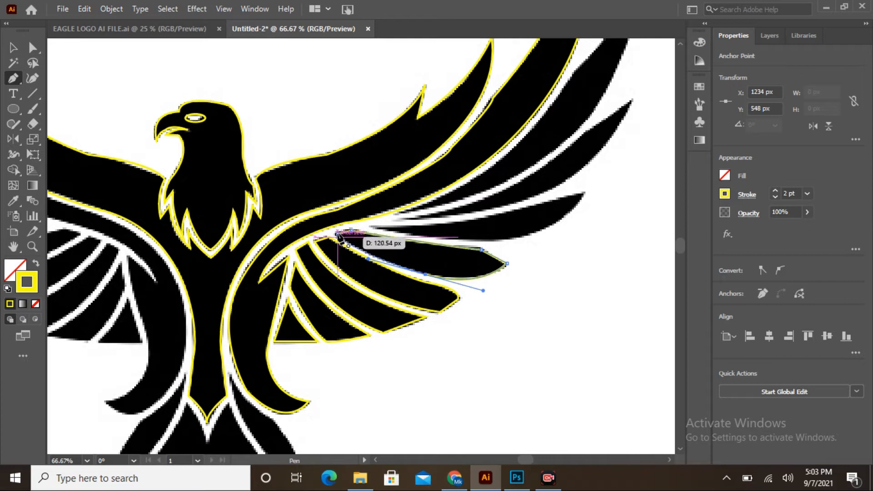
Trace the sixth feather of the right wing, the nearly horizontal one with an upturned tip, as a closed path.
{"action": "left_click", "coordinate": [372, 226]}
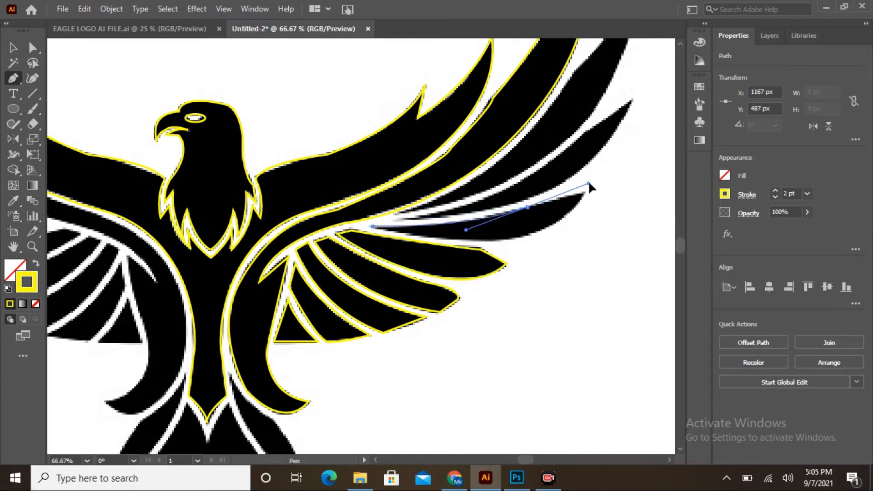
{"action": "left_click_drag", "start_coordinate": [588, 184], "coordinate": [590, 184]}
{"action": "left_click", "coordinate": [527, 207]}
{"action": "left_click", "coordinate": [585, 194]}
{"action": "left_click_drag", "start_coordinate": [479, 242], "coordinate": [402, 239]}
{"action": "left_click", "coordinate": [372, 226]}
Trace the seventh feather of the right wing, just above the nearly horizontal one, as a closed path.
{"action": "left_click", "coordinate": [403, 218]}
{"action": "left_click_drag", "start_coordinate": [539, 173], "coordinate": [603, 135]}
{"action": "left_click", "coordinate": [538, 173]}
{"action": "left_click", "coordinate": [585, 133]}
{"action": "left_click", "coordinate": [631, 102]}
{"action": "left_click_drag", "start_coordinate": [559, 184], "coordinate": [514, 211]}
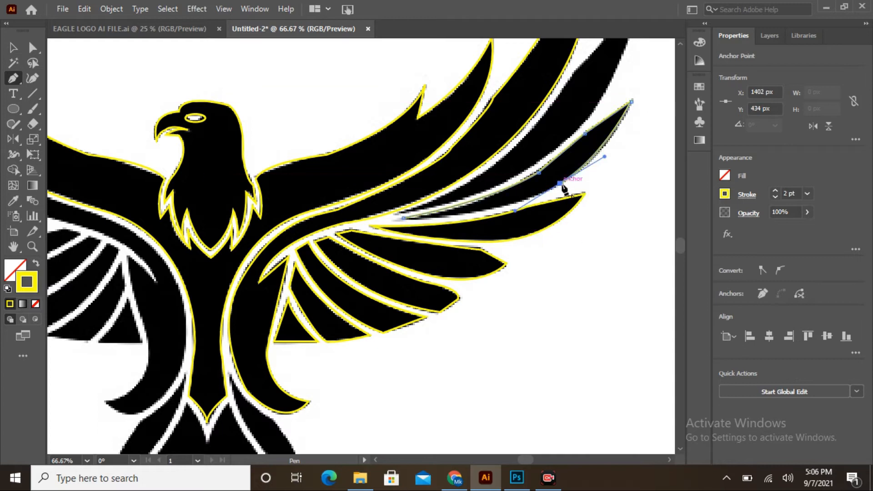
{"action": "left_click", "coordinate": [412, 218]}
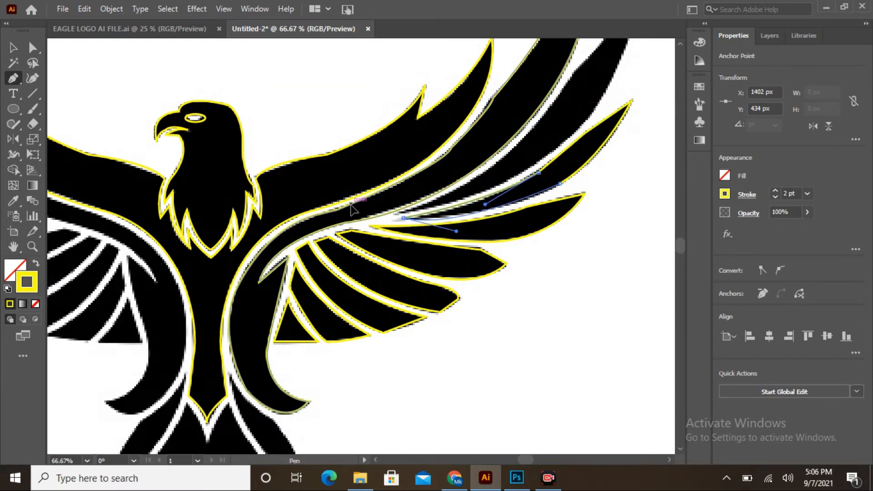
Trace the remaining upper feather directly below the long wing feather on the right as a closed path.
{"action": "left_click", "coordinate": [402, 210]}
{"action": "left_click_drag", "start_coordinate": [562, 93], "coordinate": [562, 93]}
{"action": "left_click", "coordinate": [526, 137]}
{"action": "left_click", "coordinate": [575, 75]}
{"action": "scroll", "coordinate": [575, 76], "scroll_direction": "right", "scroll_amount": 4}
{"action": "scroll", "coordinate": [566, 74], "scroll_direction": "up", "scroll_amount": 9}
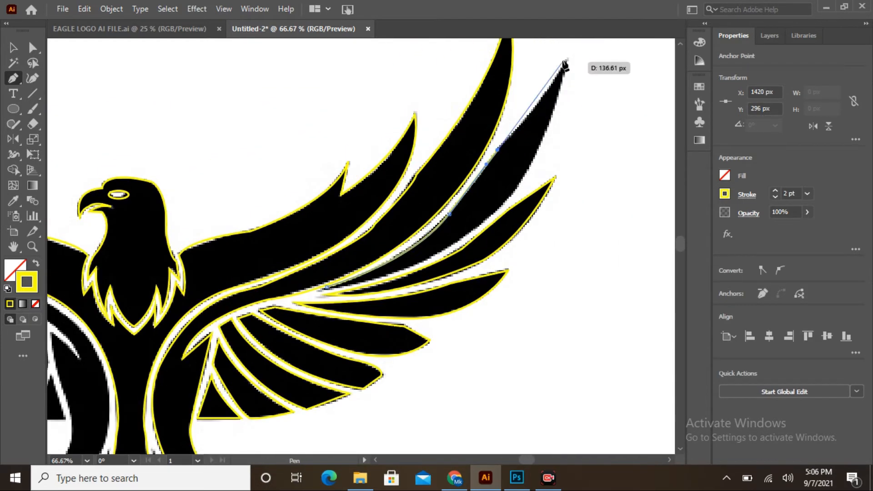
{"action": "left_click", "coordinate": [568, 154]}
{"action": "left_click_drag", "start_coordinate": [518, 281], "coordinate": [493, 309]}
{"action": "left_click_drag", "start_coordinate": [326, 380], "coordinate": [239, 379]}
Select all the traced right-wing feathers and reflect a copy of them across a vertical axis on the body's centre line.
{"action": "scroll", "coordinate": [246, 383], "scroll_direction": "down", "scroll_amount": 5}
{"action": "scroll", "coordinate": [246, 383], "scroll_direction": "left", "scroll_amount": 6}
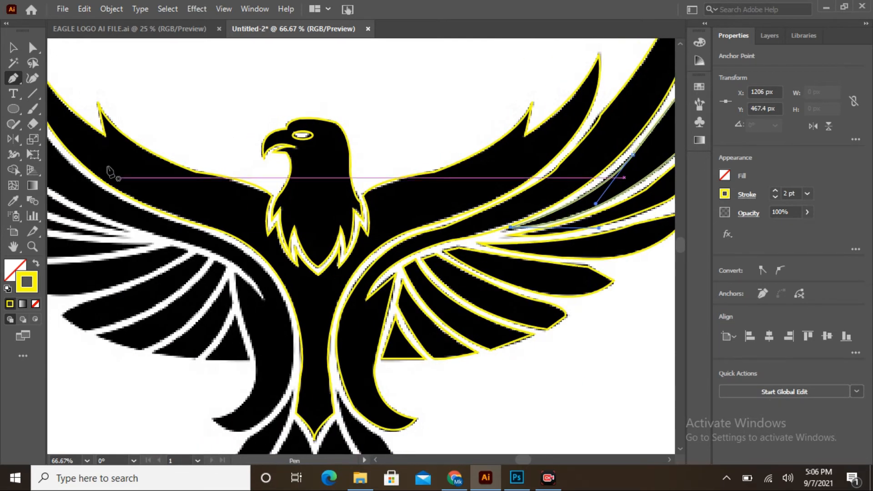
{"action": "left_click", "coordinate": [355, 217]}
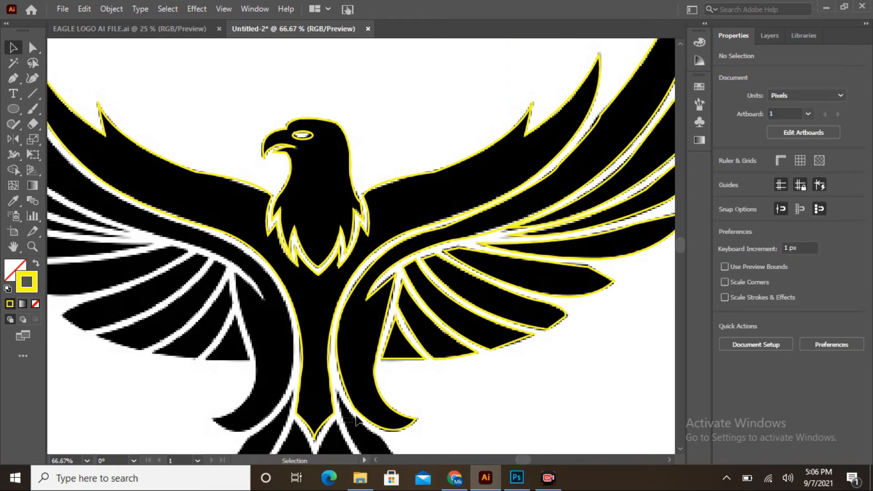
{"action": "left_click_drag", "start_coordinate": [492, 346], "coordinate": [493, 345]}
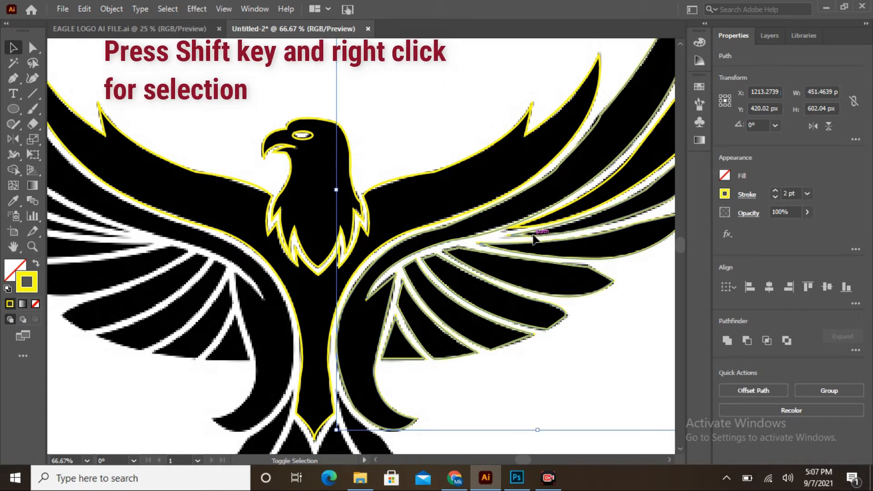
{"action": "key", "text": "o"}
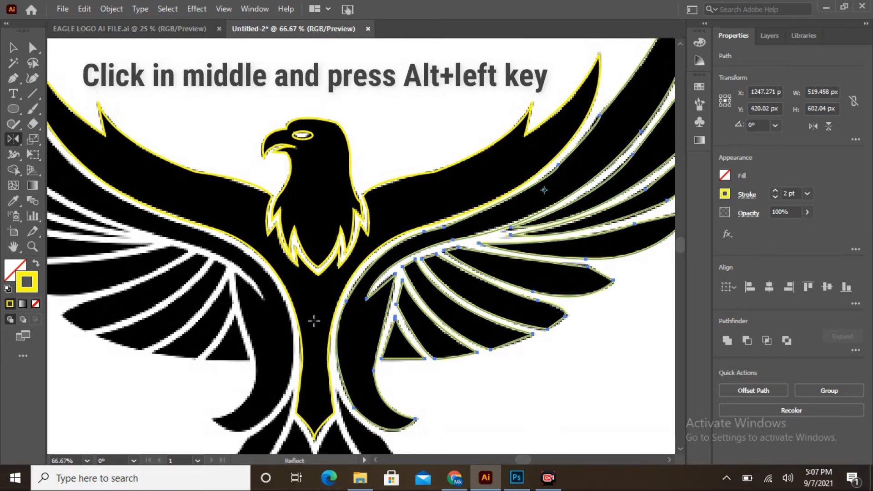
{"action": "left_click", "coordinate": [314, 321], "text": "alt"}
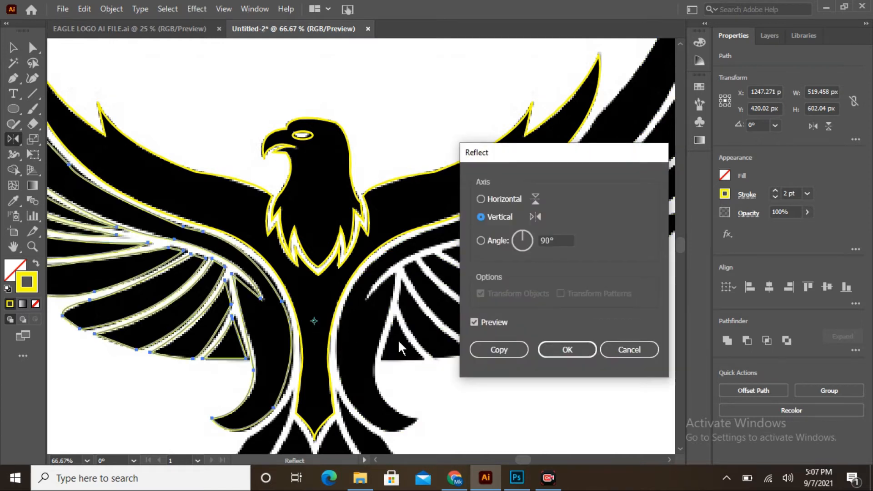
{"action": "left_click", "coordinate": [496, 351]}
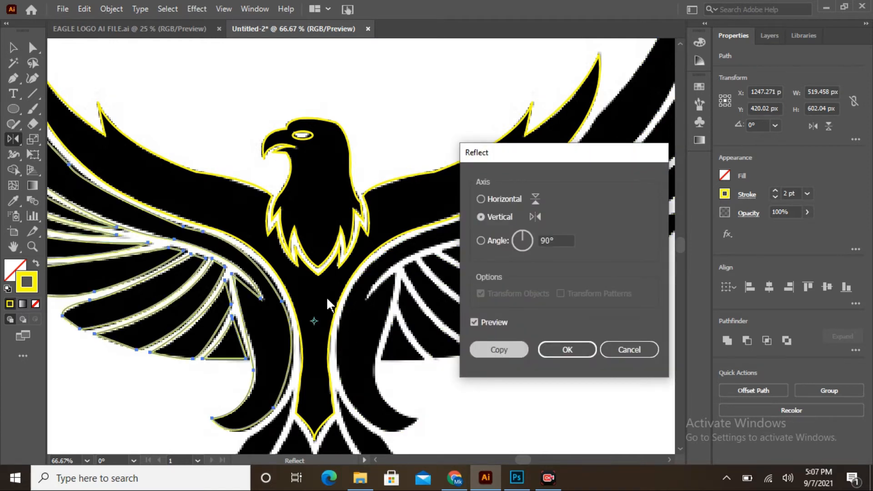
Nudge the mirrored feathers slightly to the right to fit the reference's left wing.
{"action": "key", "text": "Right"}
{"action": "key", "text": "Right"}
{"action": "scroll", "coordinate": [408, 347], "scroll_direction": "left", "scroll_amount": 6}
{"action": "scroll", "coordinate": [409, 346], "scroll_direction": "up", "scroll_amount": 4}
Trace the small outer tail feather on the right with the Pen tool as a closed path.
{"action": "scroll", "coordinate": [408, 346], "scroll_direction": "down", "scroll_amount": 8}
{"action": "scroll", "coordinate": [409, 352], "scroll_direction": "right", "scroll_amount": 2}
{"action": "scroll", "coordinate": [410, 353], "scroll_direction": "down", "scroll_amount": 3}
{"action": "left_click", "coordinate": [475, 134]}
{"action": "left_click_drag", "start_coordinate": [526, 179], "coordinate": [557, 192]}
{"action": "left_click", "coordinate": [553, 242]}
{"action": "left_click_drag", "start_coordinate": [475, 133], "coordinate": [462, 64]}
Trace the right half of the central tail, from the notch below the body to the tail's tip, closing it along the centre line.
{"action": "left_click", "coordinate": [453, 200]}
{"action": "left_click", "coordinate": [475, 162]}
{"action": "left_click_drag", "start_coordinate": [514, 220], "coordinate": [514, 225]}
{"action": "left_click", "coordinate": [514, 220]}
{"action": "left_click_drag", "start_coordinate": [528, 314], "coordinate": [521, 347]}
{"action": "left_click", "coordinate": [528, 313]}
{"action": "left_click_drag", "start_coordinate": [480, 242], "coordinate": [472, 210]}
{"action": "left_click", "coordinate": [479, 243]}
{"action": "left_click_drag", "start_coordinate": [453, 359], "coordinate": [445, 371]}
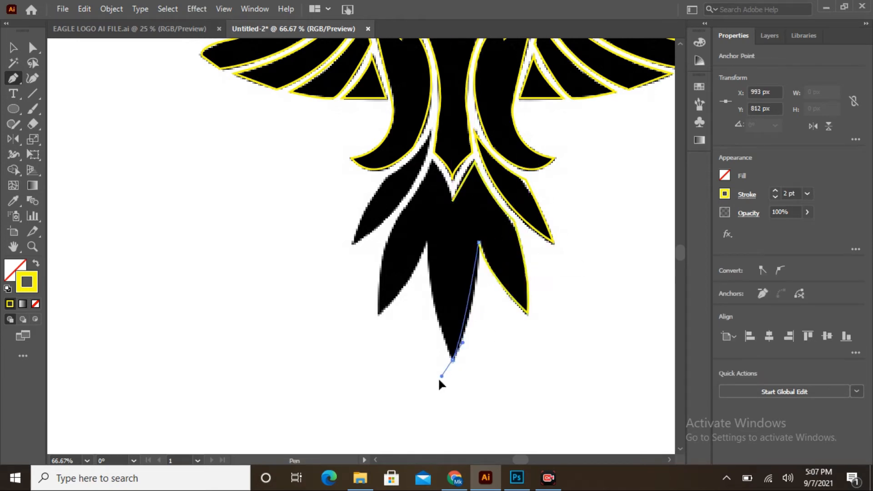
{"action": "left_click", "coordinate": [452, 200]}
Reflect a copy of the traced tail half across a vertical axis on its straight centre edge.
{"action": "left_click", "coordinate": [15, 48]}
{"action": "left_click", "coordinate": [207, 171]}
{"action": "left_click_drag", "start_coordinate": [406, 313], "coordinate": [470, 351]}
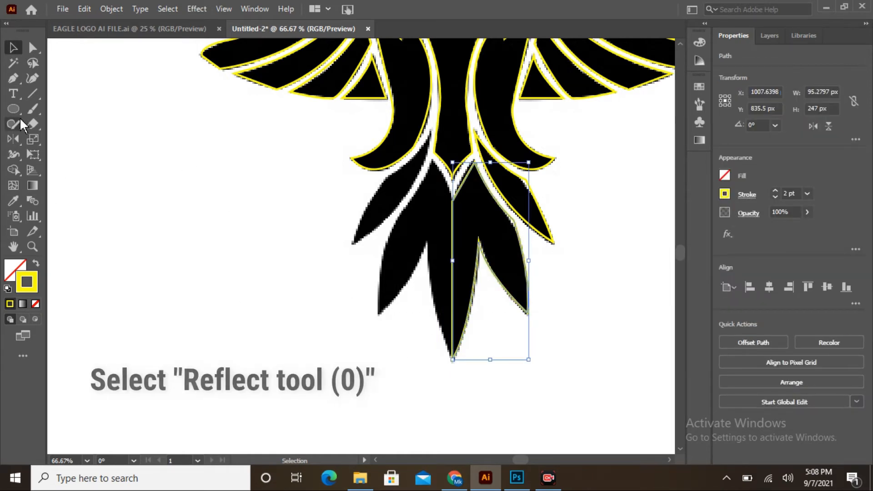
{"action": "left_click", "coordinate": [14, 139]}
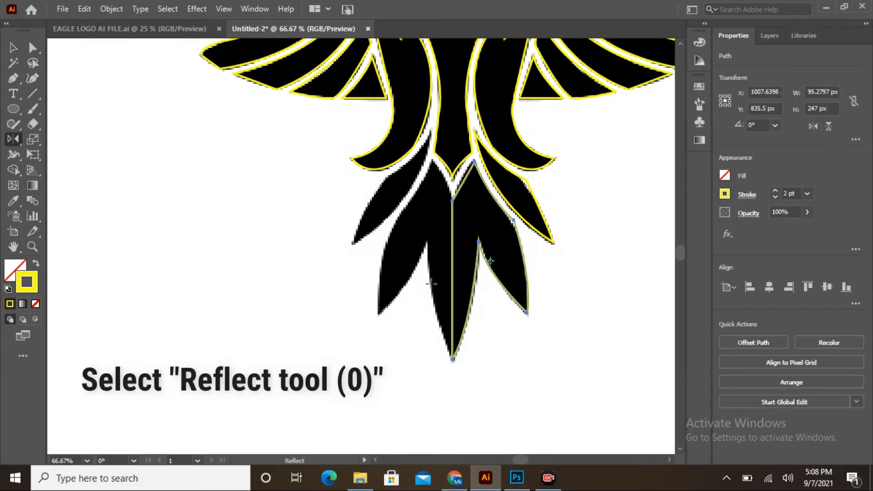
{"action": "left_click", "coordinate": [452, 270], "text": "alt"}
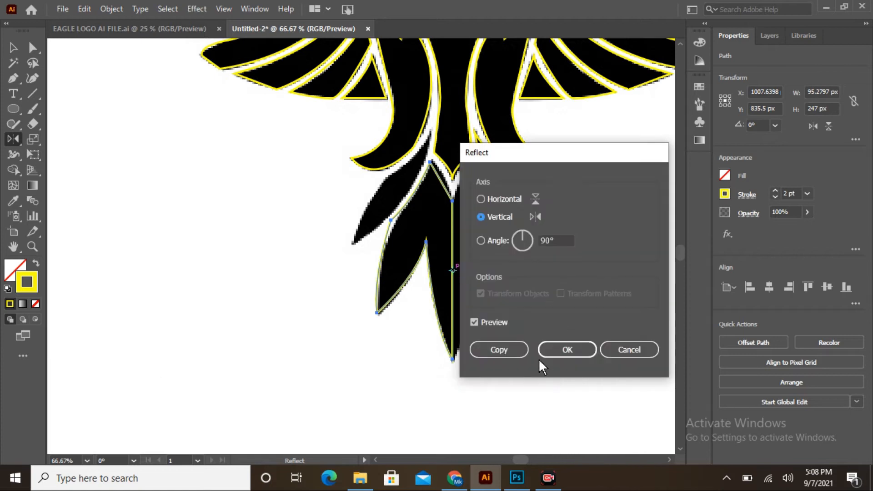
{"action": "left_click", "coordinate": [499, 349]}
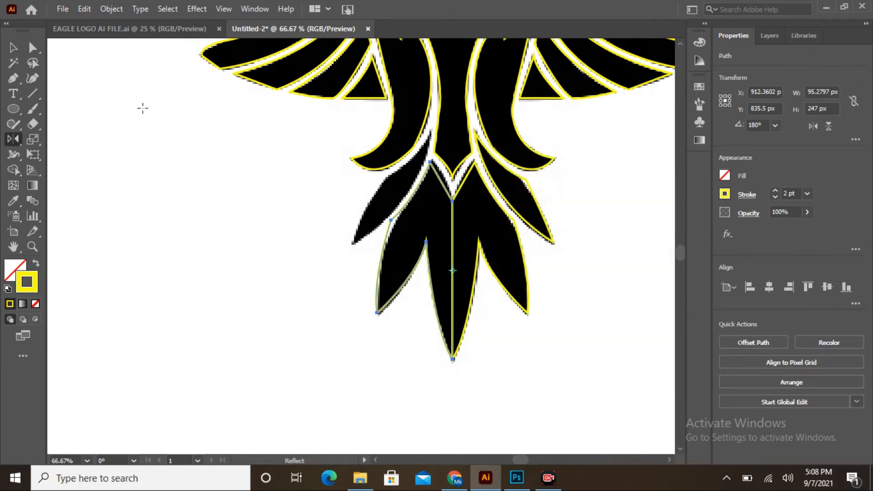
Nudge the mirrored tail half 2 px to the right to fit the reference and overlap the other half.
{"action": "left_click", "coordinate": [14, 48]}
{"action": "left_click", "coordinate": [342, 301]}
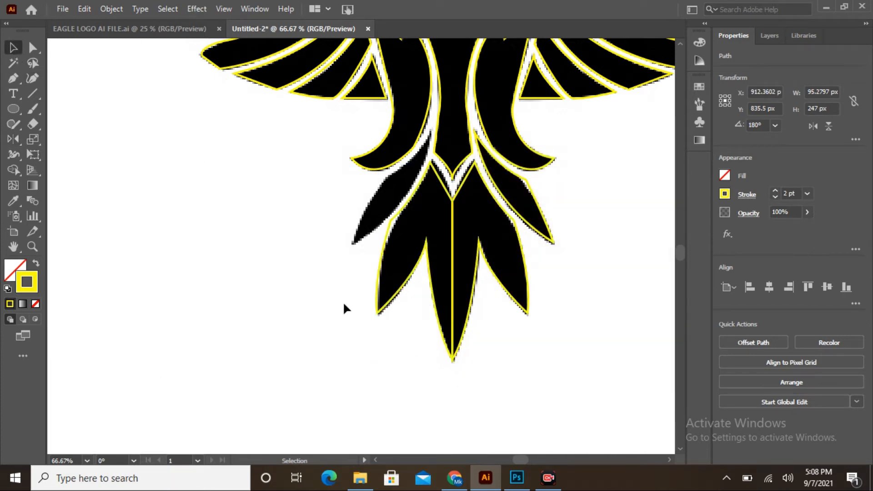
{"action": "left_click", "coordinate": [384, 307]}
{"action": "key", "text": "Right"}
{"action": "key", "text": "Right"}
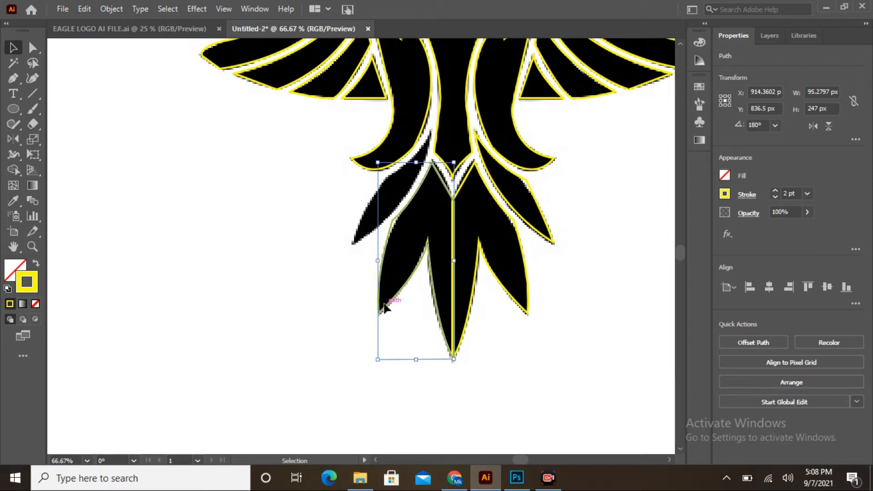
Select both central tail halves and unite them into one shape.
{"action": "left_click_drag", "start_coordinate": [339, 319], "coordinate": [539, 385]}
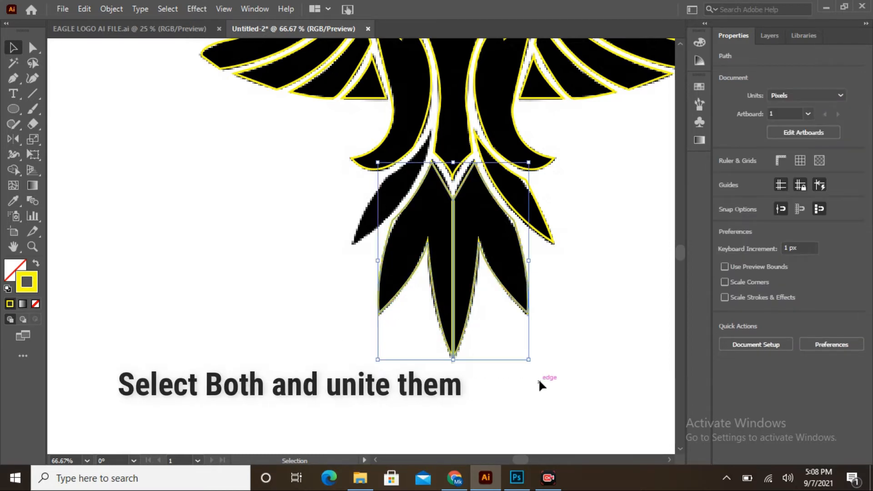
{"action": "left_click", "coordinate": [727, 340]}
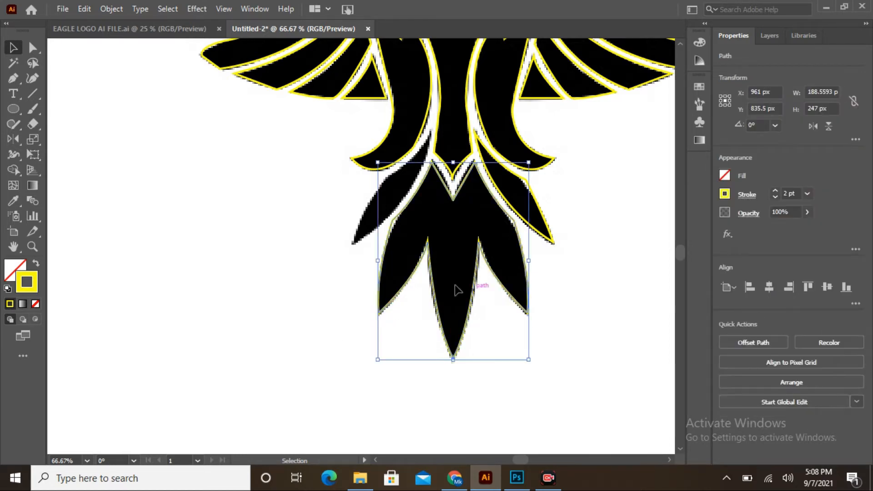
{"action": "left_click", "coordinate": [297, 236]}
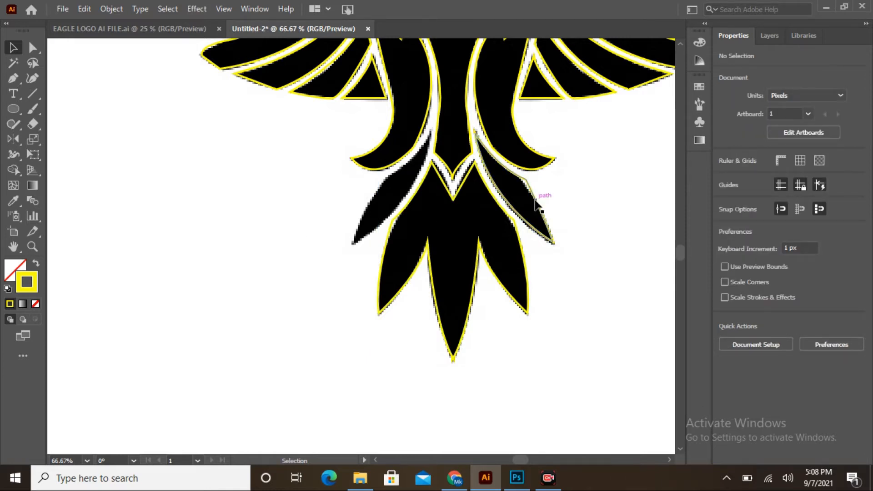
Reflect a copy of the small outer tail feather across a vertical axis on the tail's centre line.
{"action": "left_click", "coordinate": [536, 200]}
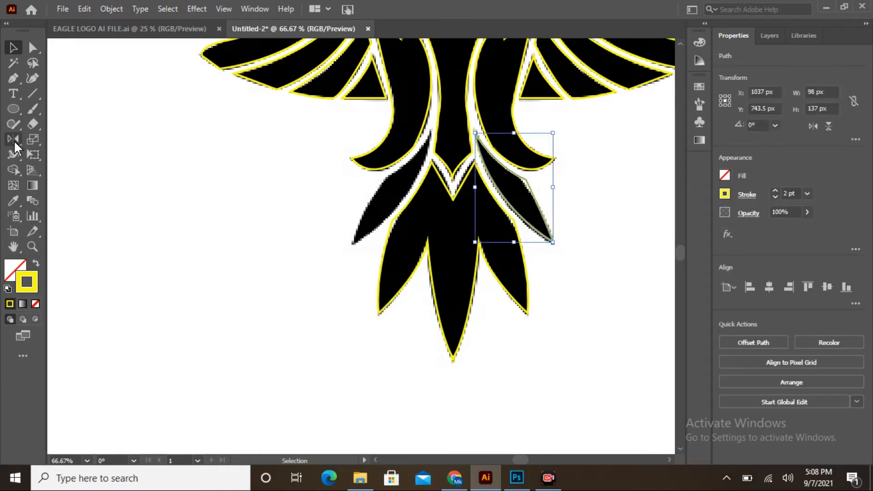
{"action": "left_click", "coordinate": [452, 218], "text": "alt"}
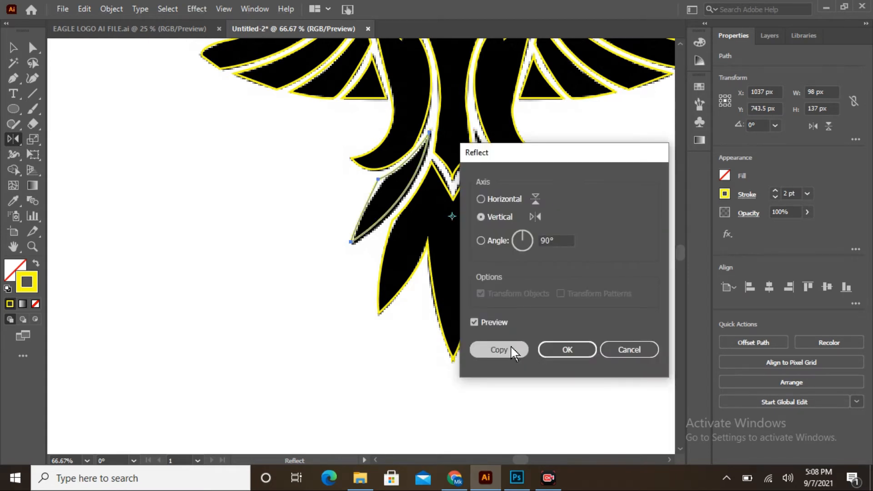
{"action": "left_click", "coordinate": [511, 347]}
{"action": "key", "text": "v"}
{"action": "left_click", "coordinate": [146, 204]}
Temporarily hide the reference image and examine all the traced eagle outlines on their own.
{"action": "scroll", "coordinate": [432, 243], "scroll_direction": "up", "scroll_amount": 4}
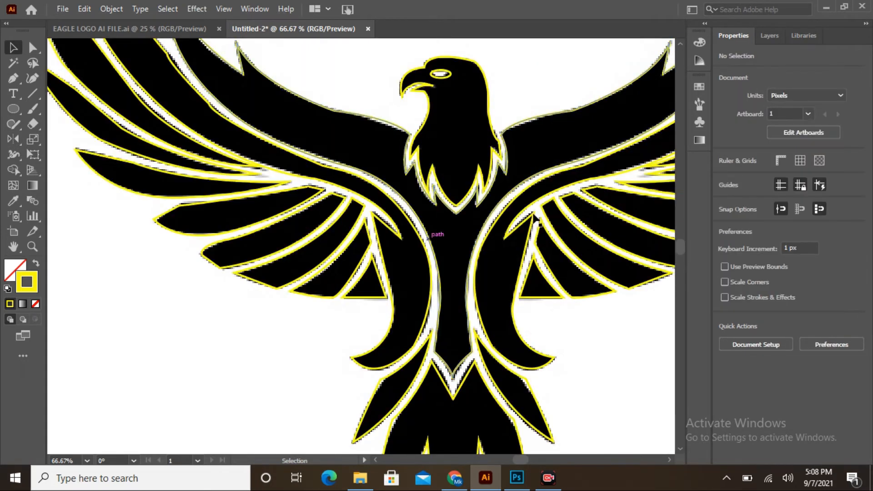
{"action": "left_click", "coordinate": [768, 36]}
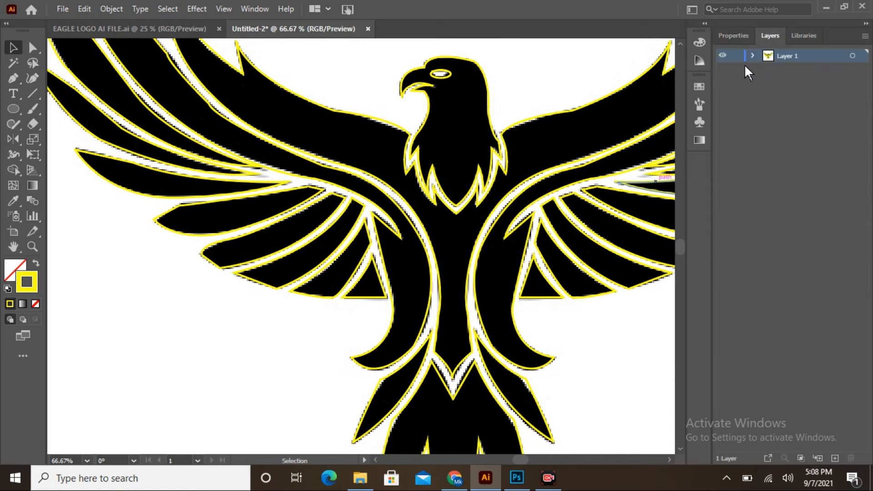
{"action": "left_click", "coordinate": [752, 56]}
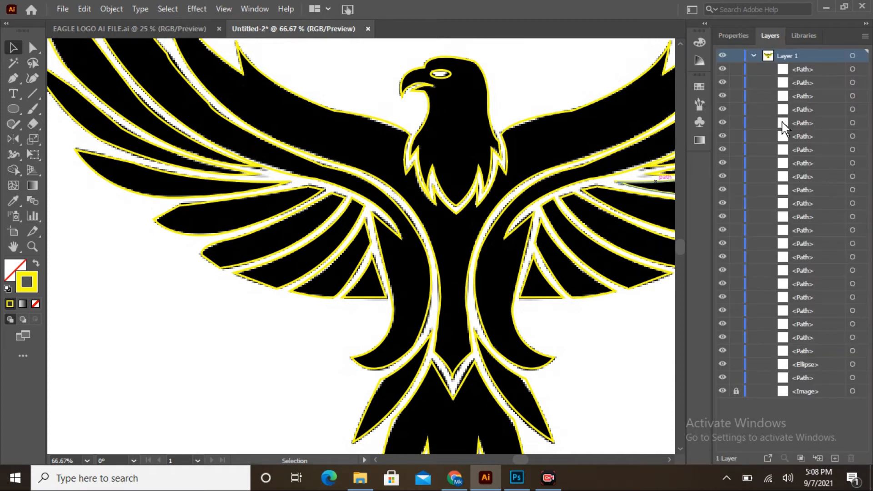
{"action": "left_click", "coordinate": [723, 391]}
{"action": "key", "text": "ctrl+a"}
{"action": "key", "text": "ctrl+minus"}
{"action": "key", "text": "ctrl+minus"}
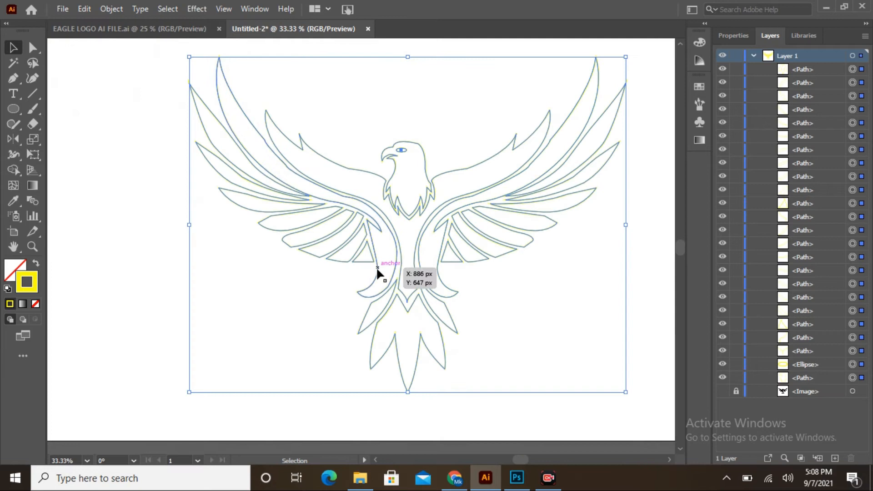
{"action": "left_click", "coordinate": [644, 119]}
{"action": "left_click", "coordinate": [732, 35]}
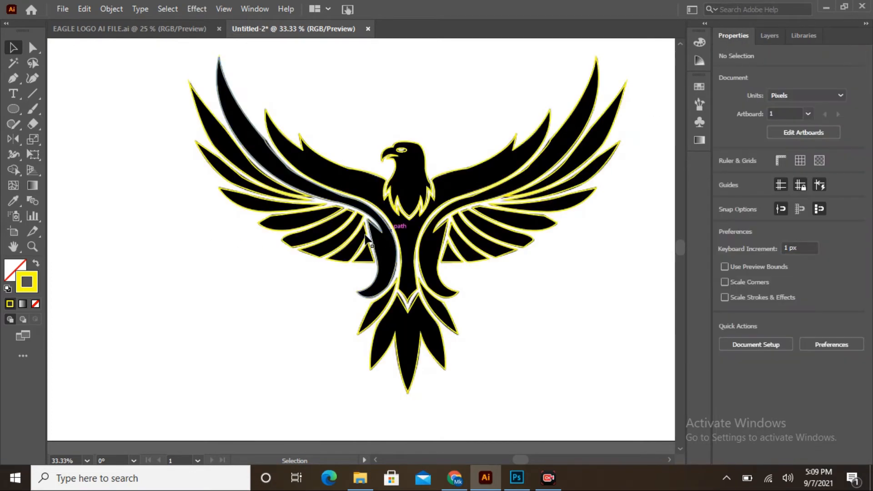
Select all the eagle outlines and smooth the bumpy upper edge of the long left wing feather with the Smooth tool.
{"action": "left_click_drag", "start_coordinate": [127, 71], "coordinate": [631, 402]}
{"action": "left_click_drag", "start_coordinate": [632, 402], "coordinate": [633, 402]}
{"action": "right_click", "coordinate": [13, 124]}
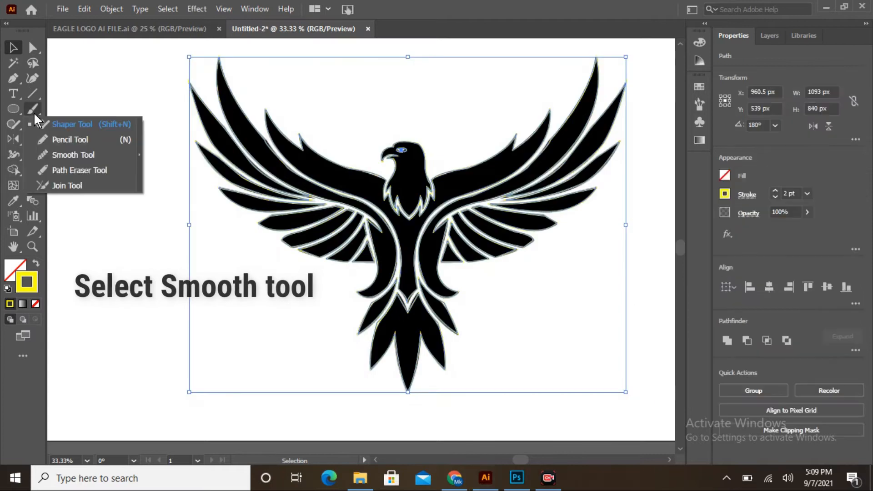
{"action": "left_click", "coordinate": [77, 154]}
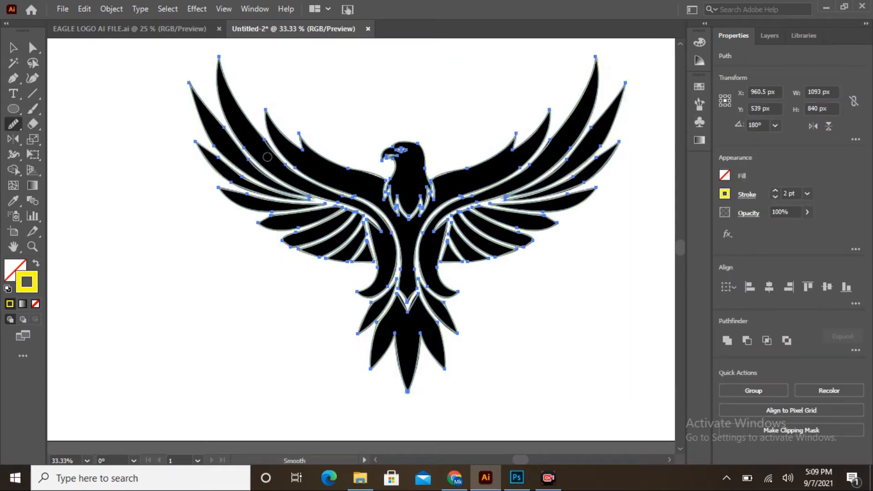
{"action": "scroll", "coordinate": [279, 158], "scroll_direction": "up", "scroll_amount": 4}
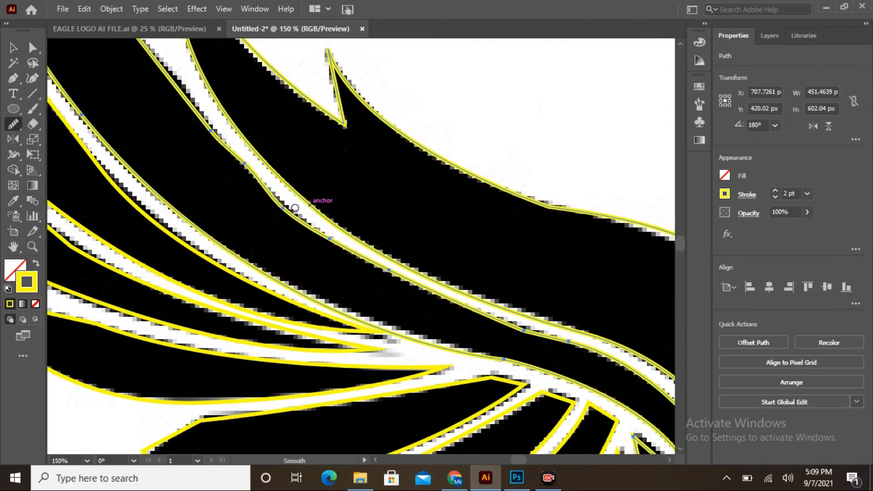
{"action": "left_click_drag", "start_coordinate": [178, 84], "coordinate": [278, 202]}
Smooth the uneven bend in the body outline along the left shoulder.
{"action": "scroll", "coordinate": [469, 248], "scroll_direction": "up", "scroll_amount": 1}
{"action": "scroll", "coordinate": [470, 248], "scroll_direction": "right", "scroll_amount": 2}
{"action": "left_click", "coordinate": [470, 248], "text": "ctrl"}
{"action": "left_click_drag", "start_coordinate": [436, 237], "coordinate": [503, 268]}
Smooth the body outline along the right shoulder and the edge of the long right wing feather.
{"action": "scroll", "coordinate": [504, 275], "scroll_direction": "right", "scroll_amount": 7}
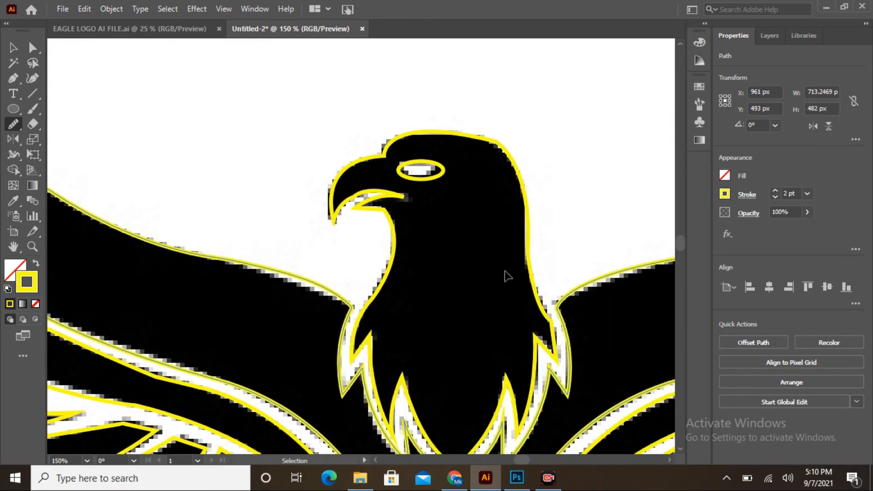
{"action": "scroll", "coordinate": [505, 277], "scroll_direction": "down", "scroll_amount": 3}
{"action": "scroll", "coordinate": [499, 296], "scroll_direction": "down", "scroll_amount": 2}
{"action": "scroll", "coordinate": [459, 310], "scroll_direction": "right", "scroll_amount": 6}
{"action": "scroll", "coordinate": [459, 310], "scroll_direction": "up", "scroll_amount": 3}
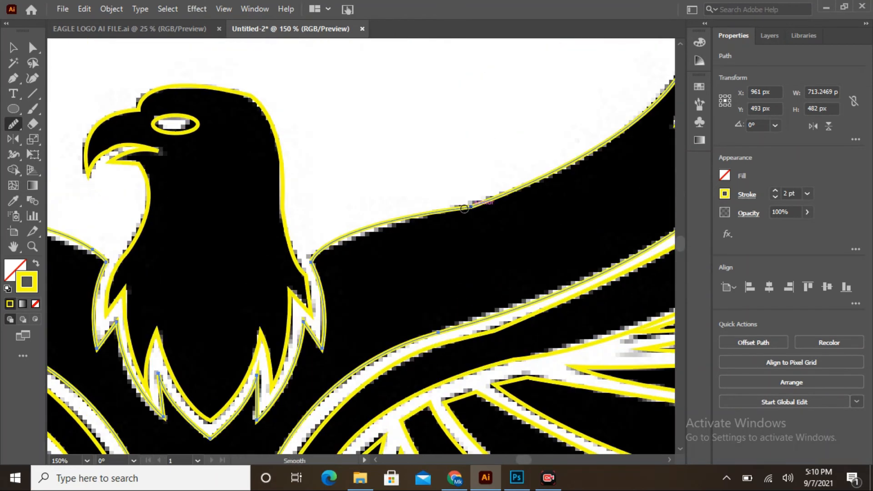
{"action": "scroll", "coordinate": [483, 207], "scroll_direction": "right", "scroll_amount": 7}
{"action": "left_click", "coordinate": [517, 249], "text": "ctrl"}
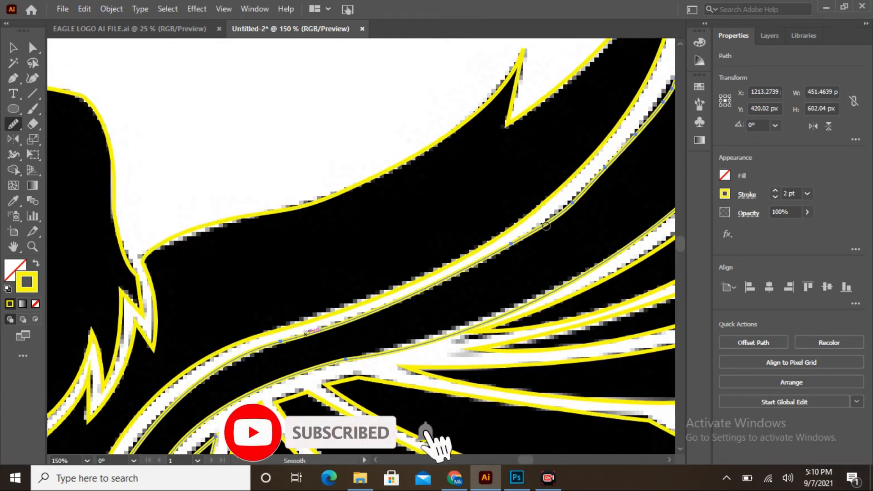
{"action": "scroll", "coordinate": [514, 246], "scroll_direction": "right", "scroll_amount": 2}
Hide the reference image so that only the traced outlines remain on the artboard.
{"action": "scroll", "coordinate": [514, 245], "scroll_direction": "left", "scroll_amount": 15}
{"action": "scroll", "coordinate": [515, 245], "scroll_direction": "down", "scroll_amount": 7}
{"action": "left_click", "coordinate": [14, 48]}
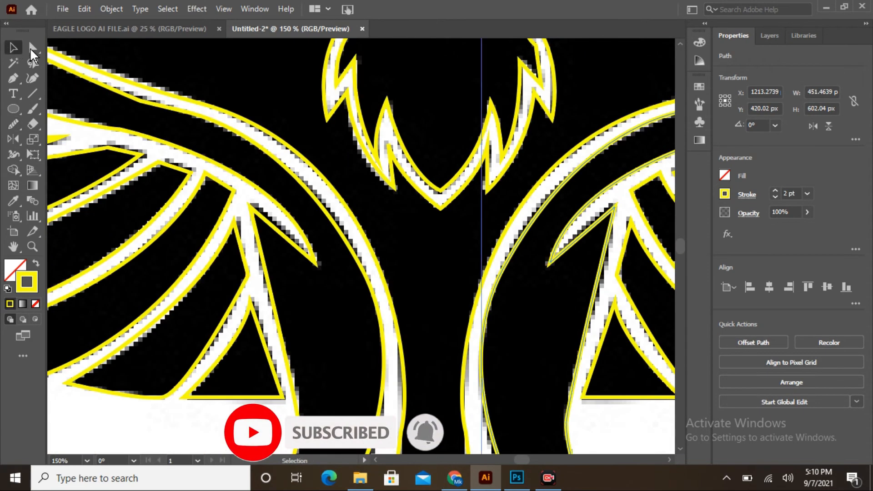
{"action": "left_click", "coordinate": [769, 36]}
{"action": "left_click", "coordinate": [722, 391]}
{"action": "left_click", "coordinate": [733, 36]}
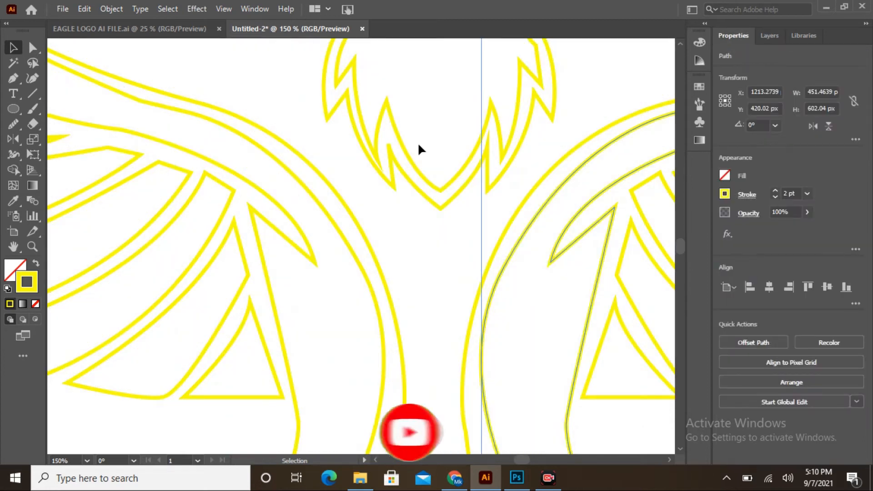
Select all the eagle outlines and change their stroke colour to black.
{"action": "key", "text": "ctrl+minus"}
{"action": "key", "text": "ctrl+minus"}
{"action": "key", "text": "ctrl+minus"}
{"action": "key", "text": "ctrl+minus"}
{"action": "key", "text": "ctrl+minus"}
{"action": "key", "text": "ctrl+a"}
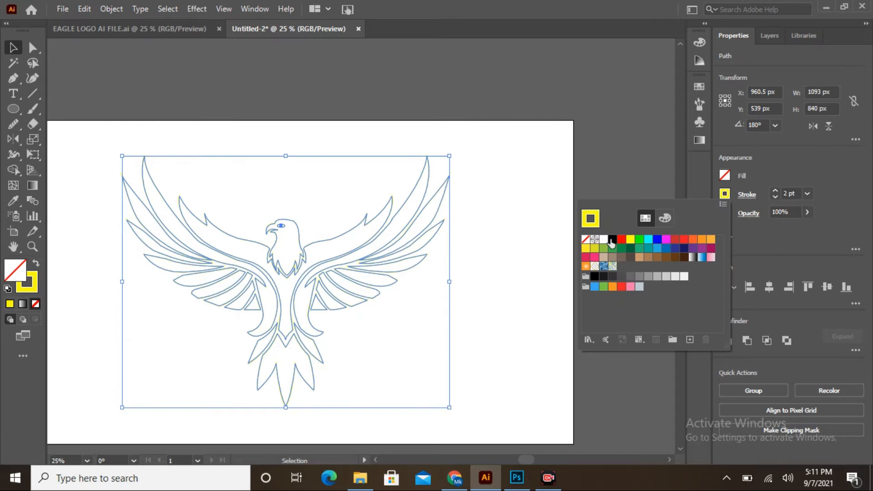
{"action": "left_click", "coordinate": [612, 240]}
{"action": "left_click", "coordinate": [338, 233]}
Fill the eagle's body shape with a linear gradient and set its start colour to dark brown.
{"action": "left_click", "coordinate": [339, 233]}
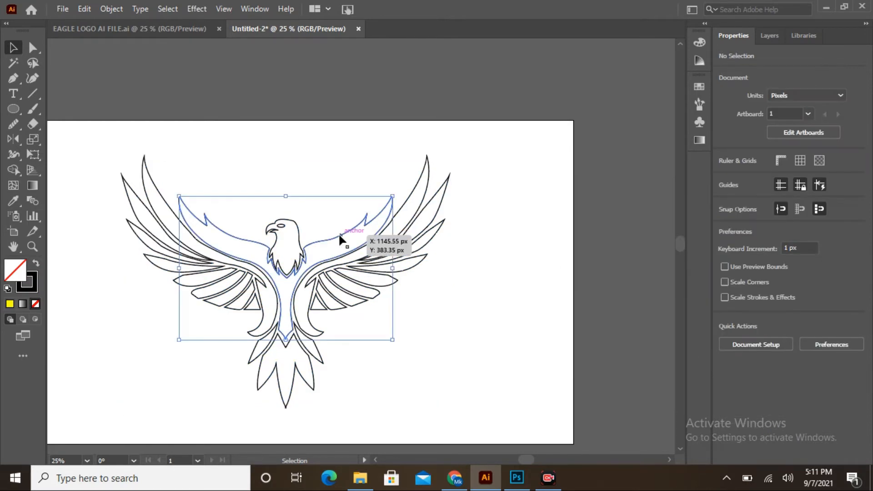
{"action": "left_click", "coordinate": [699, 139]}
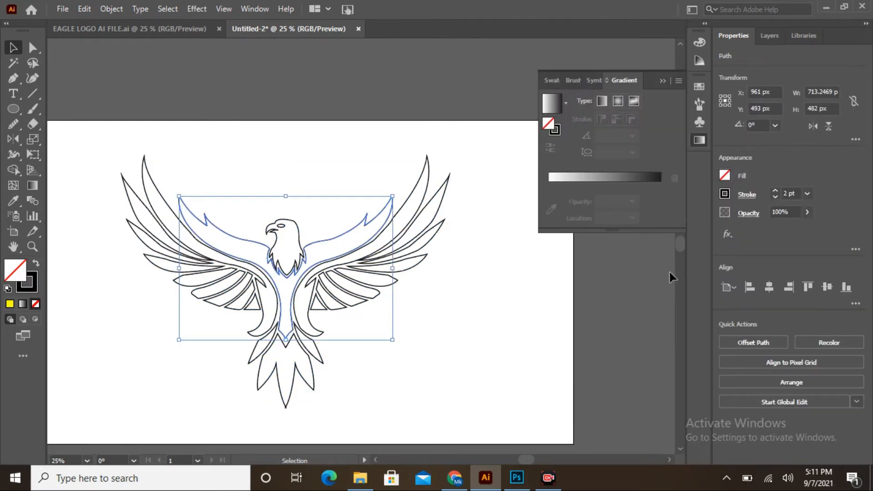
{"action": "left_click", "coordinate": [576, 176]}
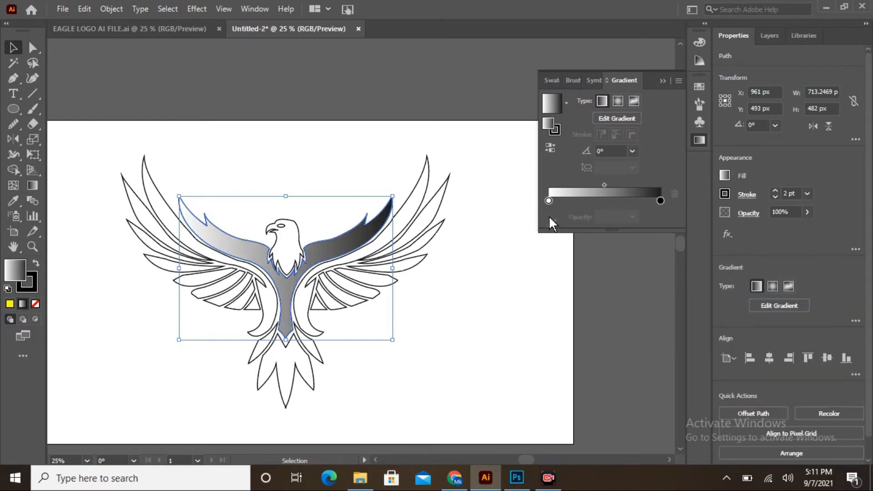
{"action": "double_click", "coordinate": [548, 201]}
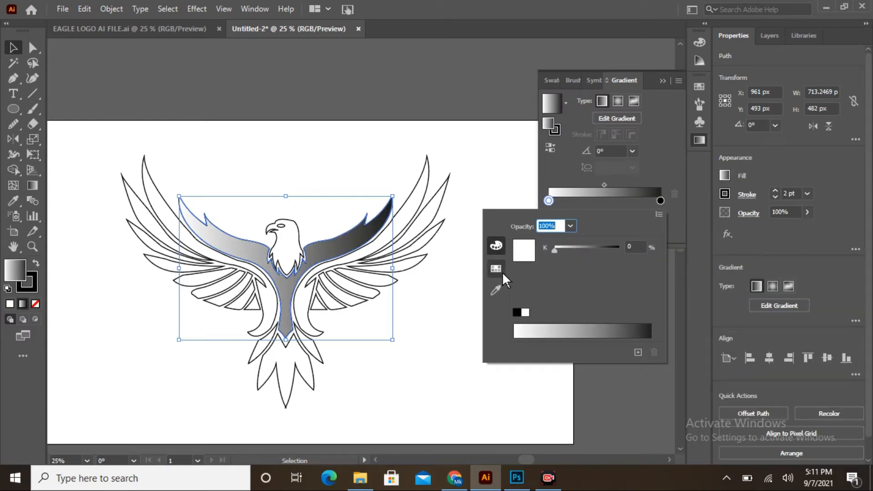
{"action": "left_click", "coordinate": [496, 269]}
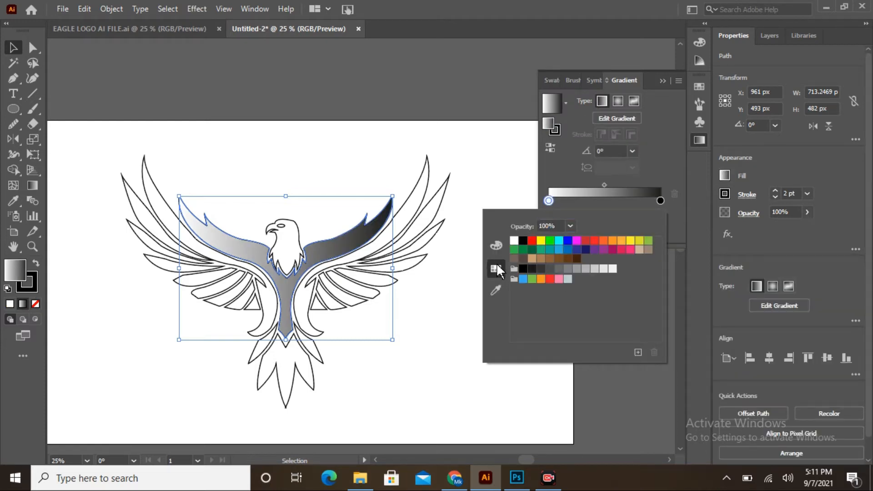
{"action": "left_click", "coordinate": [567, 259]}
Give the body's gradient a light brown end stop (R=166 G=124 B=82), a 90° angle and a reddish-brown start stop.
{"action": "double_click", "coordinate": [660, 200]}
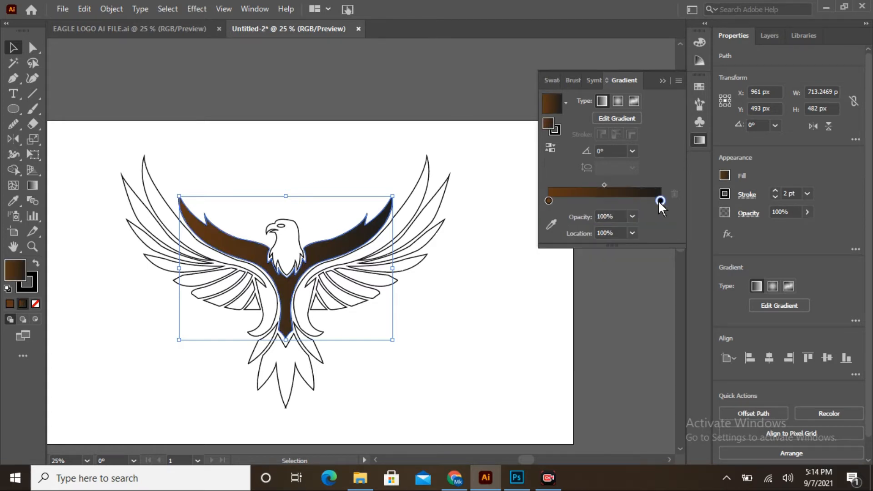
{"action": "left_click", "coordinate": [540, 259]}
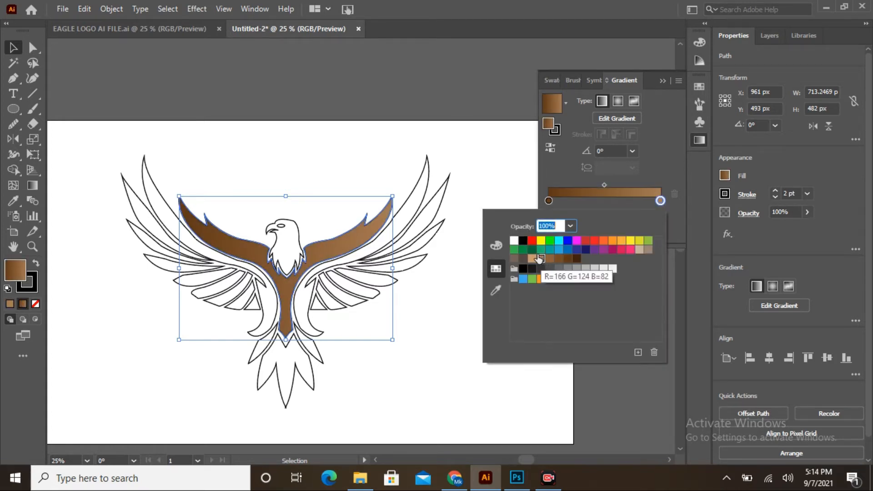
{"action": "left_click", "coordinate": [632, 151]}
{"action": "left_click", "coordinate": [640, 228]}
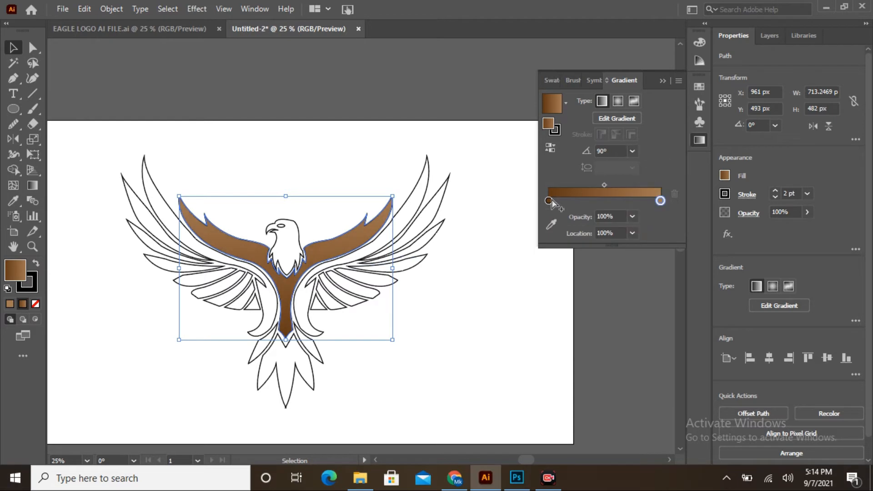
{"action": "left_click_drag", "start_coordinate": [569, 270], "coordinate": [559, 293]}
{"action": "left_click", "coordinate": [508, 178]}
Select the whole eagle and fill every shape with the reddish-brown to light-brown linear gradient at a 90° angle.
{"action": "left_click_drag", "start_coordinate": [97, 143], "coordinate": [459, 409]}
{"action": "left_click", "coordinate": [613, 175]}
{"action": "left_click", "coordinate": [632, 136]}
{"action": "left_click", "coordinate": [647, 324]}
{"action": "scroll", "coordinate": [646, 324], "scroll_direction": "down", "scroll_amount": 2}
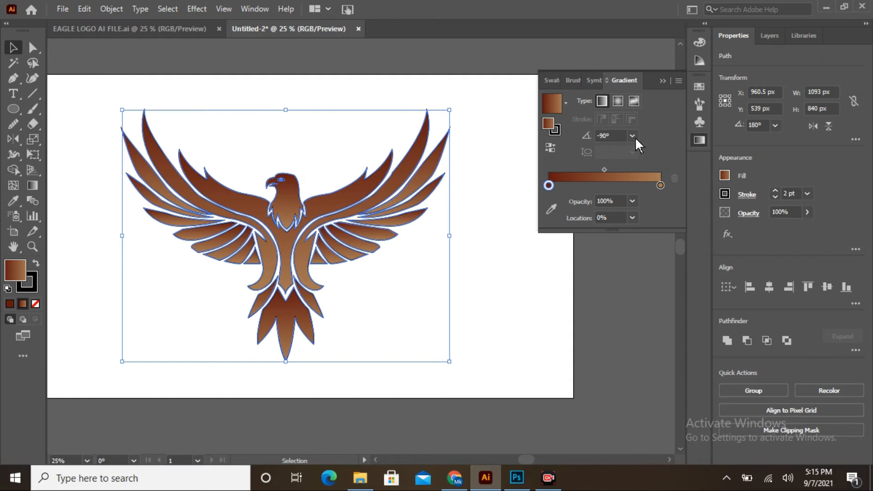
{"action": "left_click", "coordinate": [634, 136]}
{"action": "left_click", "coordinate": [646, 204]}
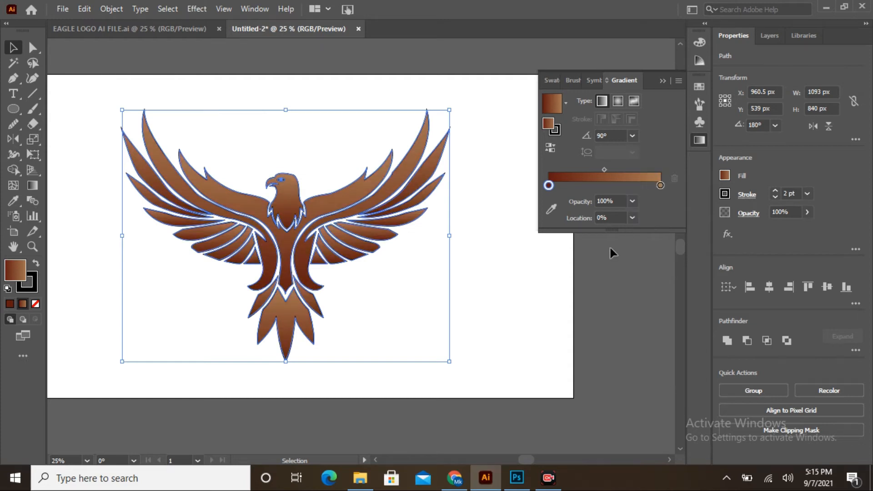
{"action": "left_click", "coordinate": [497, 259]}
Fill the eye ellipse with white and move the whole eagle up to X 1085.5 px, Y 270 px, leaving room below.
{"action": "left_click", "coordinate": [282, 179]}
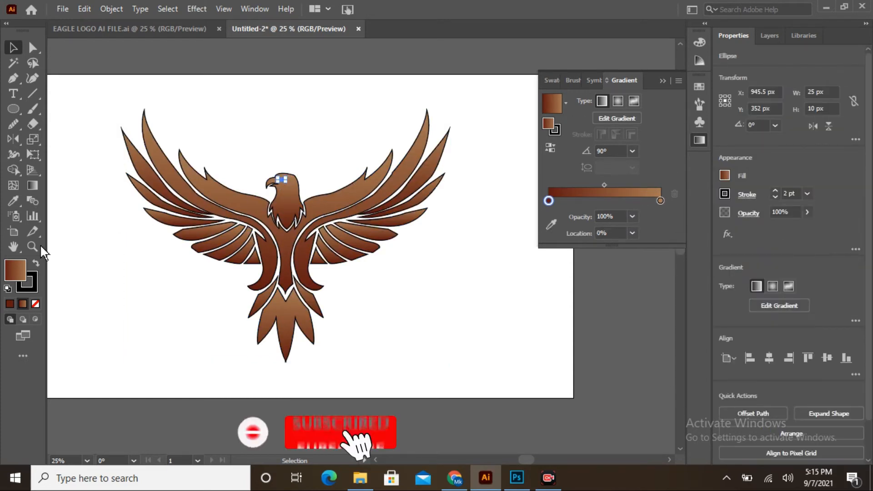
{"action": "left_click", "coordinate": [13, 201]}
{"action": "left_click", "coordinate": [319, 128]}
{"action": "left_click_drag", "start_coordinate": [96, 91], "coordinate": [483, 390]}
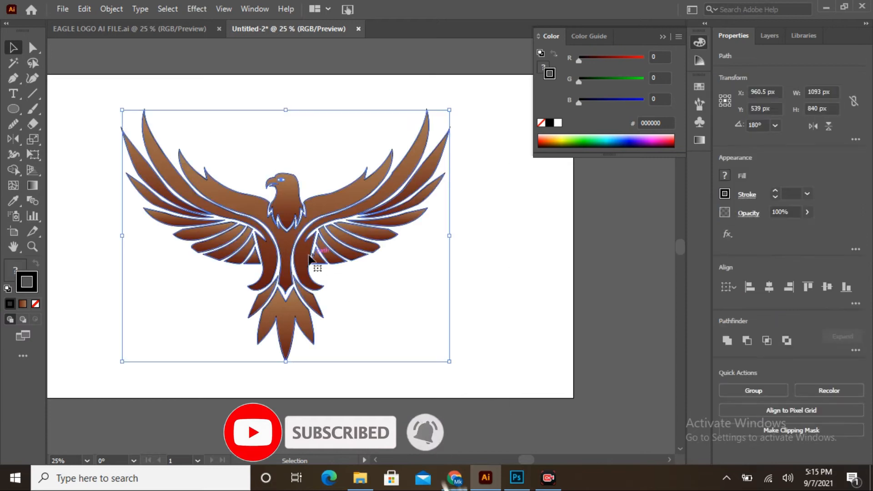
{"action": "left_click_drag", "start_coordinate": [308, 247], "coordinate": [337, 177]}
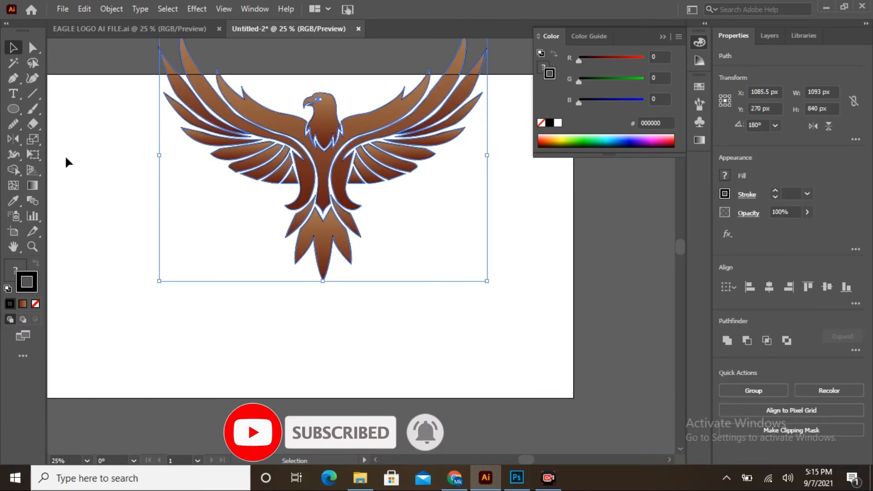
Add the text "EAGLE" at 72 pt below the eagle's tail.
{"action": "left_click", "coordinate": [13, 94]}
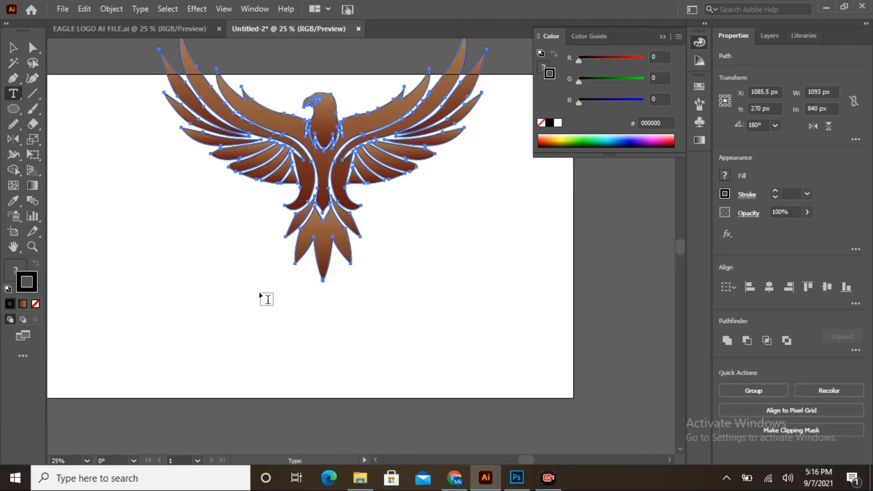
{"action": "left_click", "coordinate": [256, 321]}
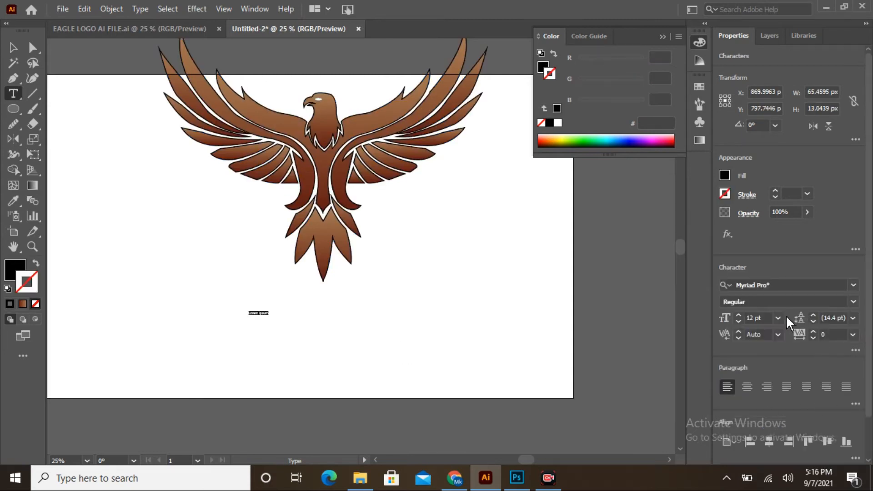
{"action": "left_click", "coordinate": [777, 317]}
{"action": "left_click", "coordinate": [779, 308]}
{"action": "type", "text": "EAGLE"}
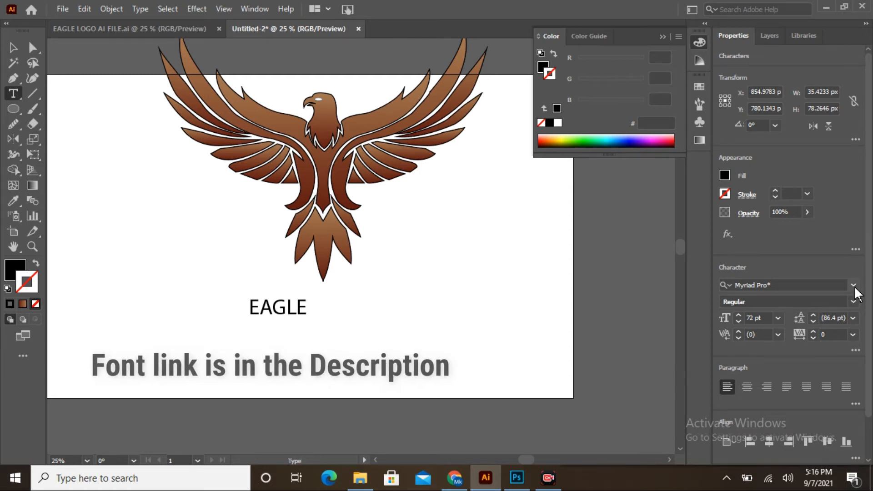
Set the EAGLE text in the Aldo the Apache font and enlarge it to about 289 pt.
{"action": "left_click", "coordinate": [764, 285]}
{"action": "type", "text": "AL"}
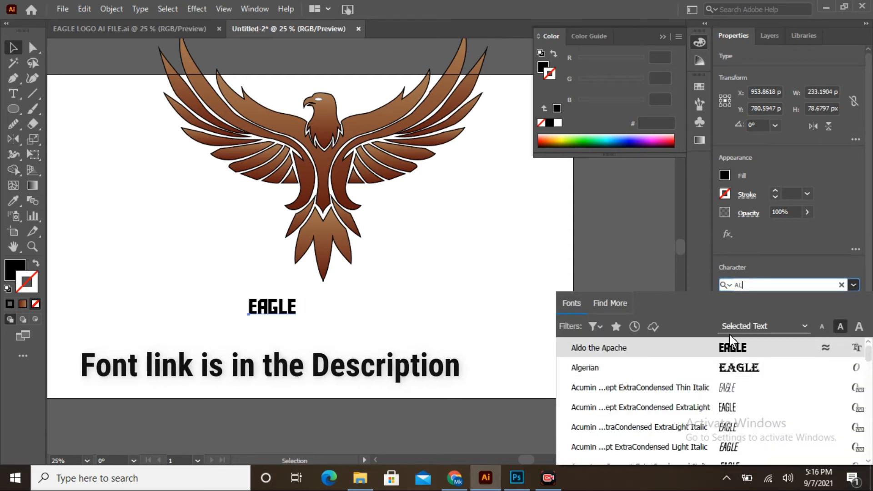
{"action": "left_click", "coordinate": [727, 347]}
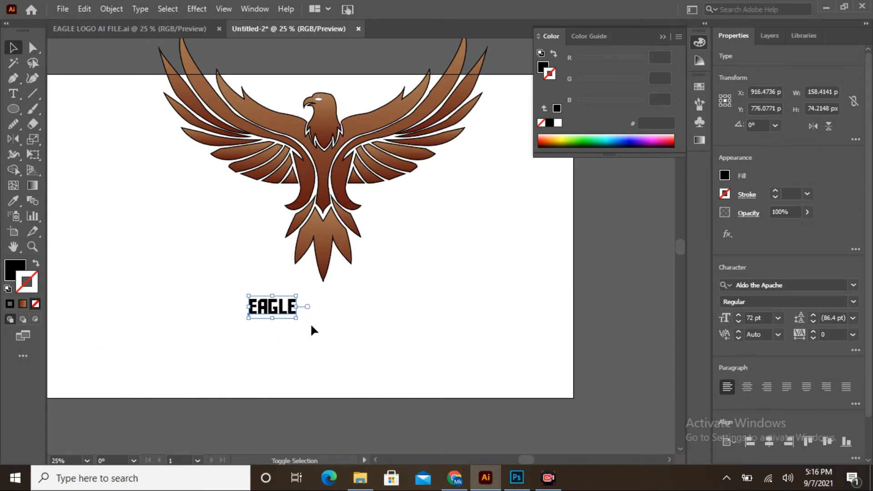
{"action": "left_click_drag", "start_coordinate": [296, 318], "coordinate": [411, 345]}
Warp the EAGLE text with an Arc Lower envelope, horizontal, with a bend of about -26%.
{"action": "left_click", "coordinate": [112, 9]}
{"action": "mouse_move", "coordinate": [222, 384]}
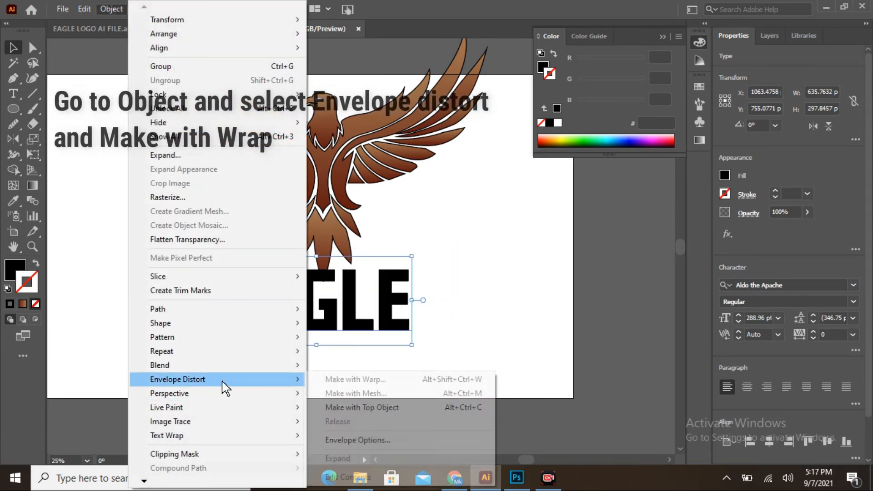
{"action": "left_click", "coordinate": [334, 380]}
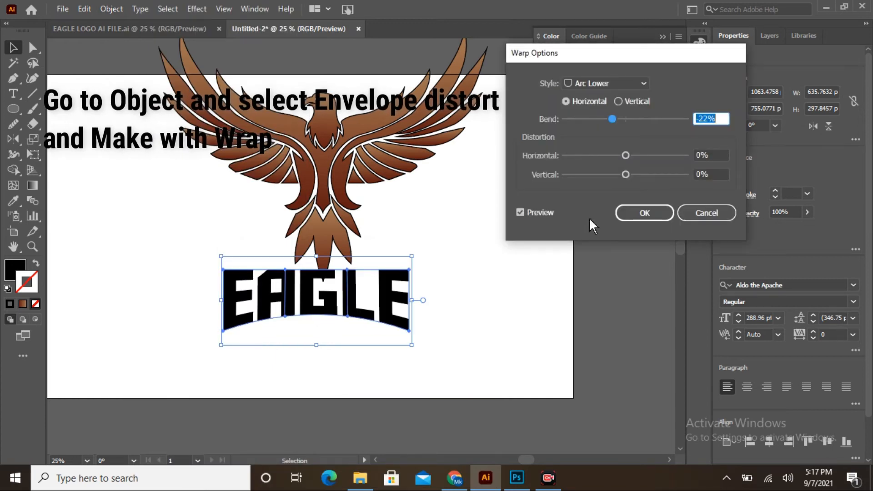
{"action": "left_click", "coordinate": [620, 84]}
{"action": "left_click", "coordinate": [605, 107]}
{"action": "mouse_move", "coordinate": [610, 120]}
{"action": "left_mouse_down"}
{"action": "mouse_move", "coordinate": [634, 121]}
{"action": "mouse_move", "coordinate": [609, 116]}
{"action": "left_mouse_up"}
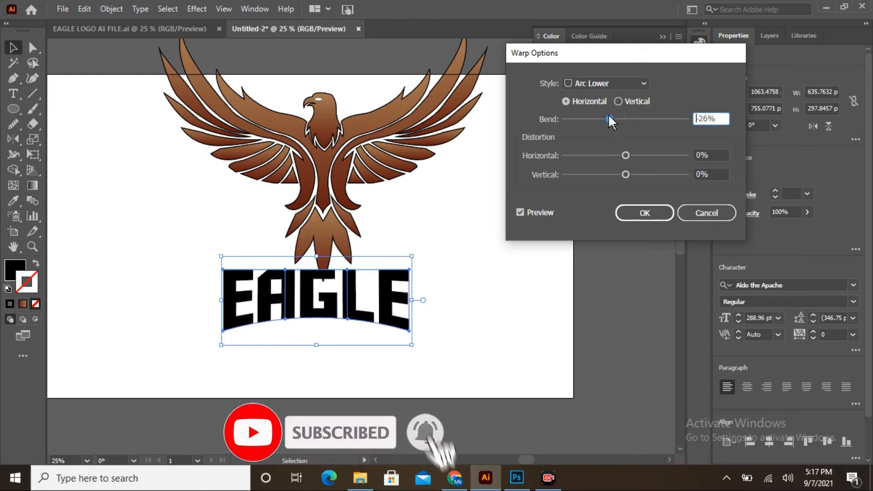
{"action": "left_click", "coordinate": [651, 214]}
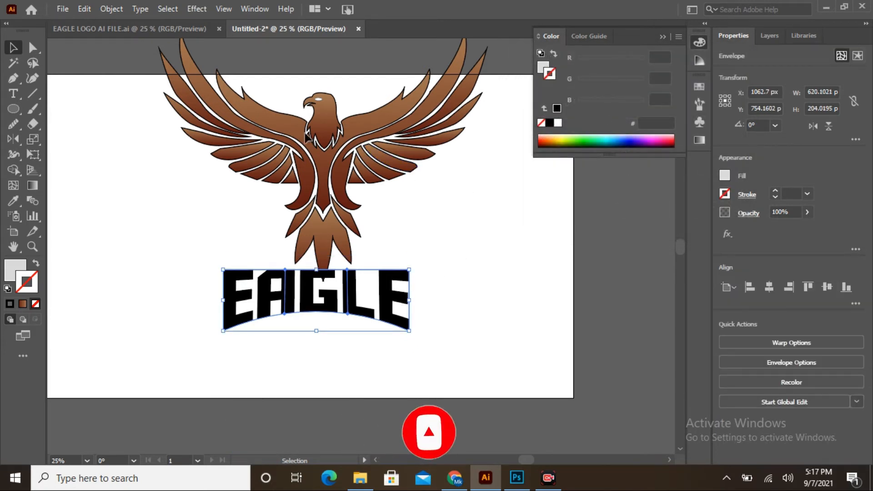
Apply a 3D Rotate effect to the EAGLE text from the Front position, with a 22° rotation around the horizontal axis.
{"action": "left_click", "coordinate": [204, 8]}
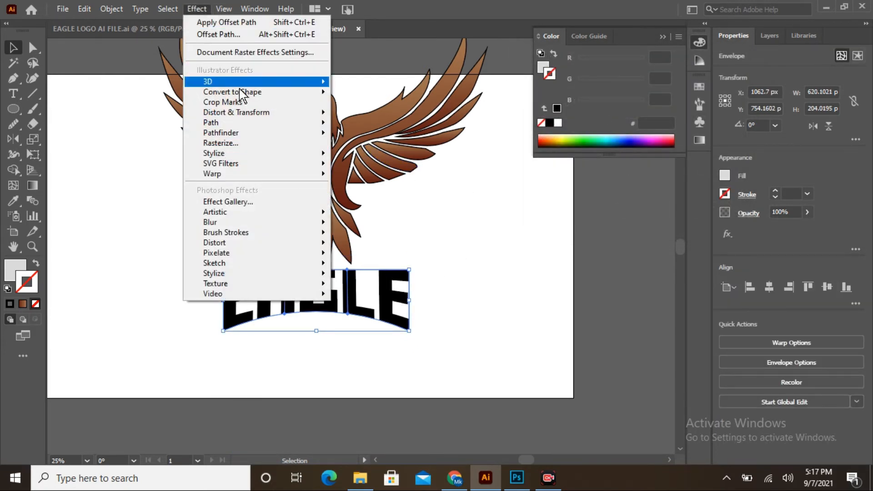
{"action": "mouse_move", "coordinate": [335, 86]}
{"action": "left_click", "coordinate": [368, 110]}
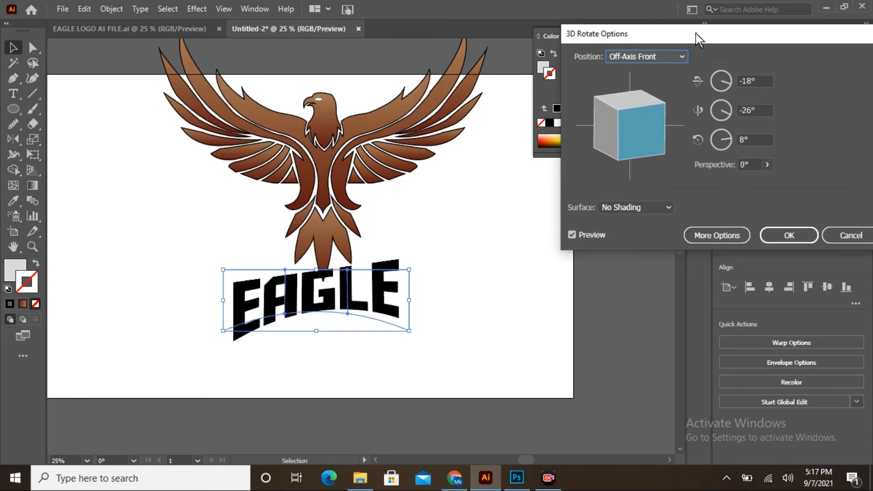
{"action": "left_click_drag", "start_coordinate": [698, 39], "coordinate": [627, 43]}
{"action": "left_click", "coordinate": [573, 61]}
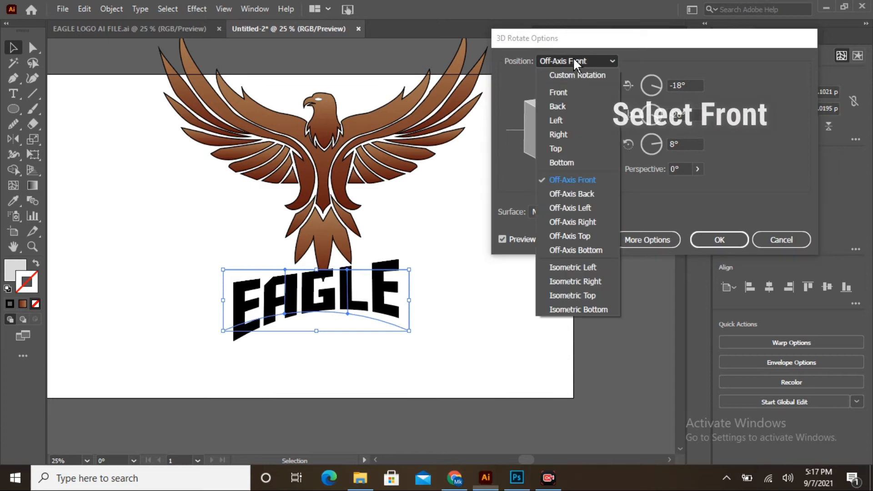
{"action": "left_click", "coordinate": [576, 88]}
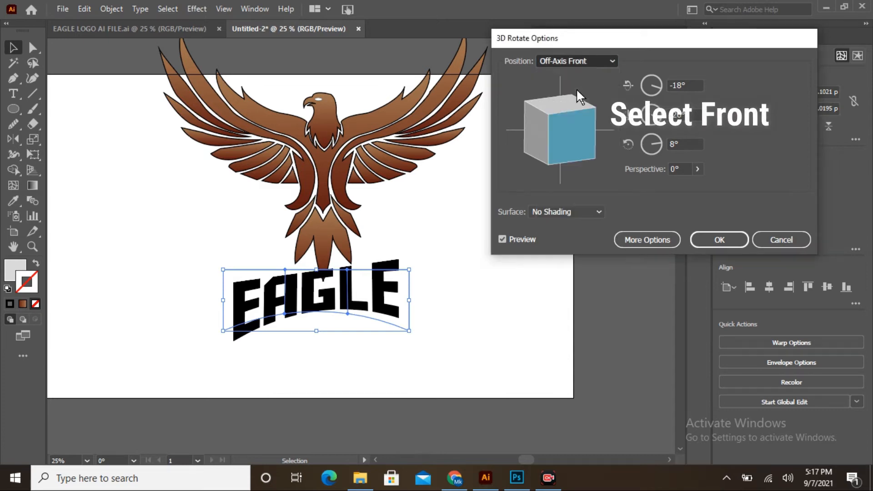
{"action": "left_click", "coordinate": [670, 86]}
{"action": "key", "text": "Up"}
{"action": "key", "text": "Up"}
{"action": "key", "text": "Up"}
{"action": "key", "text": "Up"}
{"action": "key", "text": "Up"}
{"action": "key", "text": "Up"}
{"action": "key", "text": "Up"}
{"action": "key", "text": "Up"}
{"action": "key", "text": "Up"}
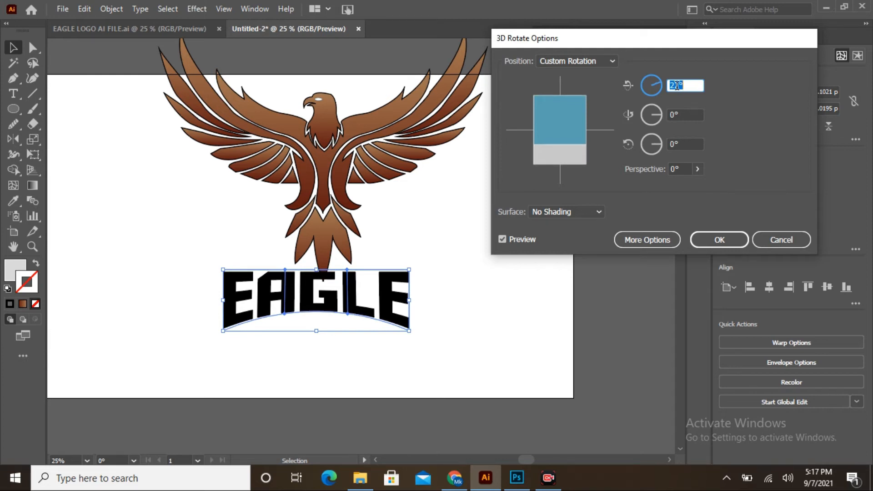
Give the EAGLE text's 3D rotation a perspective of about 118° and apply the effect.
{"action": "left_click", "coordinate": [698, 169]}
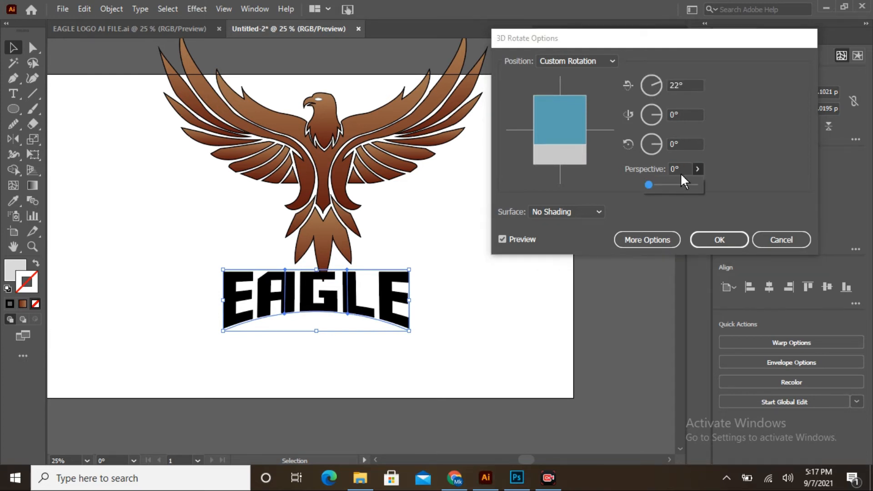
{"action": "left_click_drag", "start_coordinate": [674, 181], "coordinate": [687, 181]}
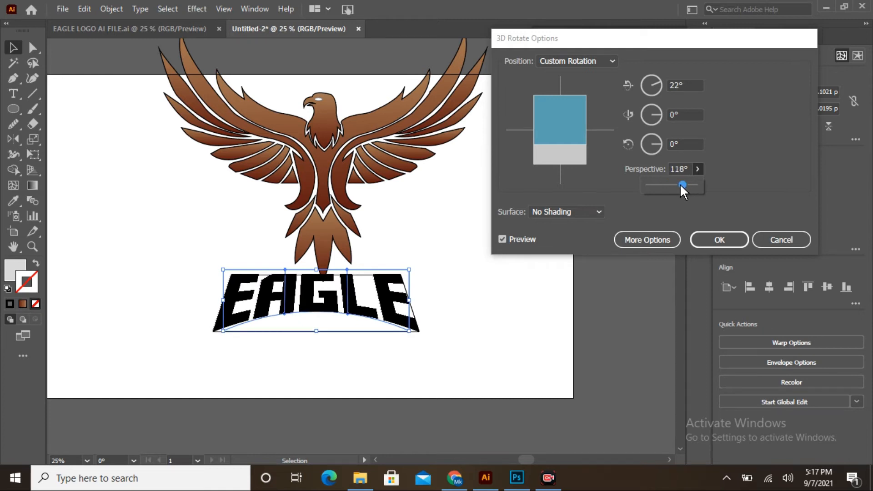
{"action": "left_click", "coordinate": [719, 240]}
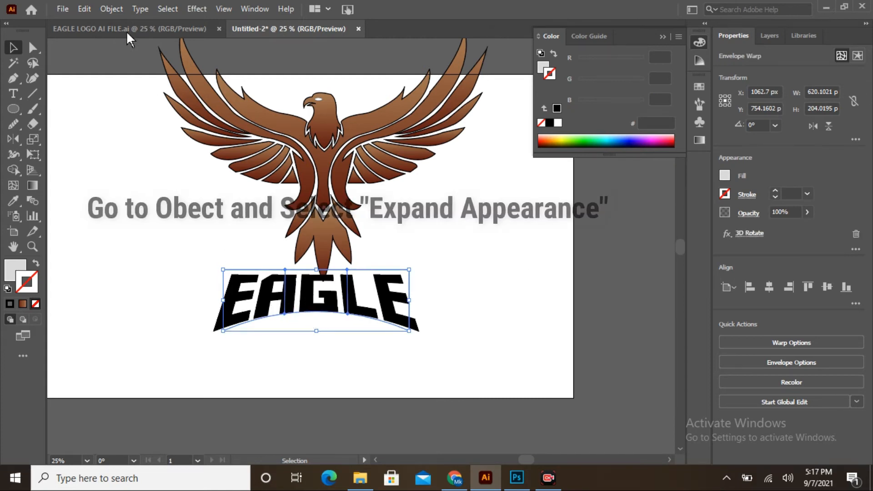
Expand the appearance of the rotated EAGLE text.
{"action": "left_click", "coordinate": [113, 9]}
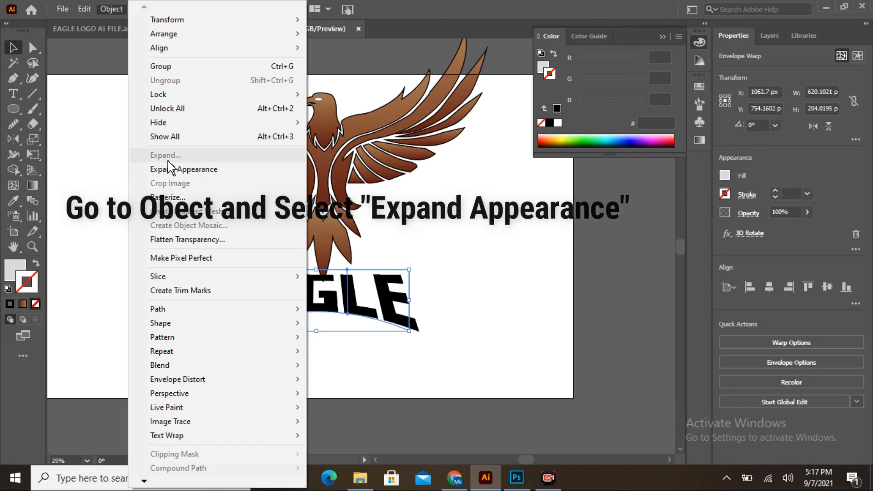
{"action": "left_click", "coordinate": [186, 170]}
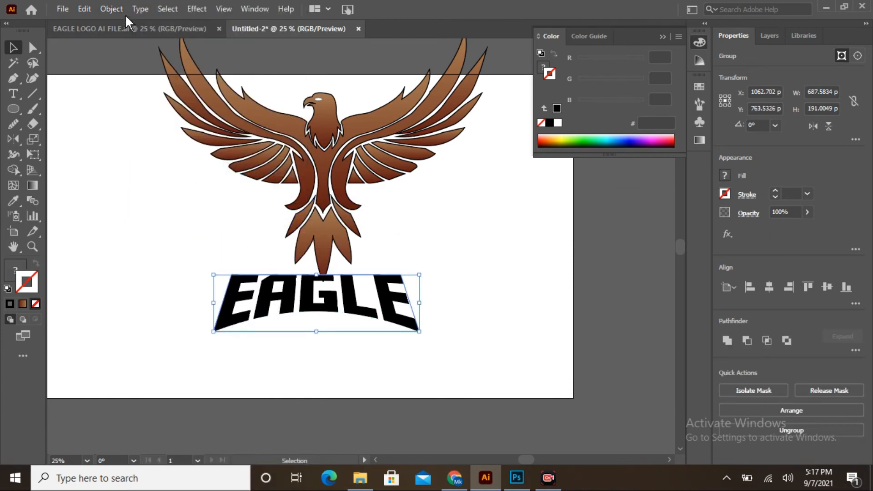
{"action": "left_click", "coordinate": [112, 8]}
{"action": "key", "text": "Escape"}
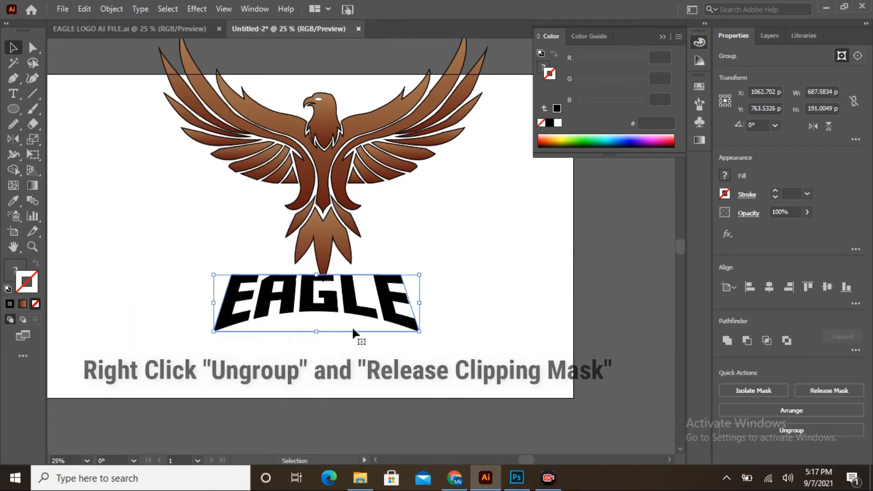
Ungroup the expanded EAGLE text and release its clipping mask.
{"action": "right_click", "coordinate": [332, 319]}
{"action": "left_click", "coordinate": [372, 187]}
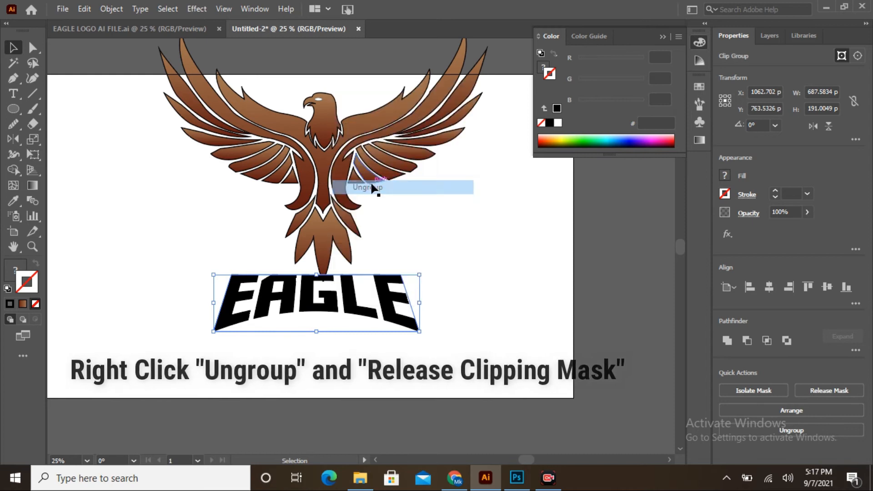
{"action": "right_click", "coordinate": [329, 307]}
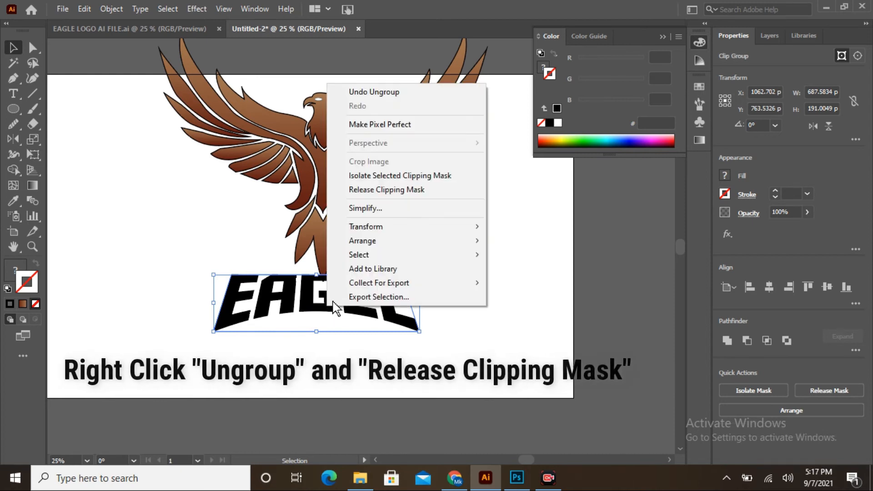
{"action": "left_click", "coordinate": [388, 191]}
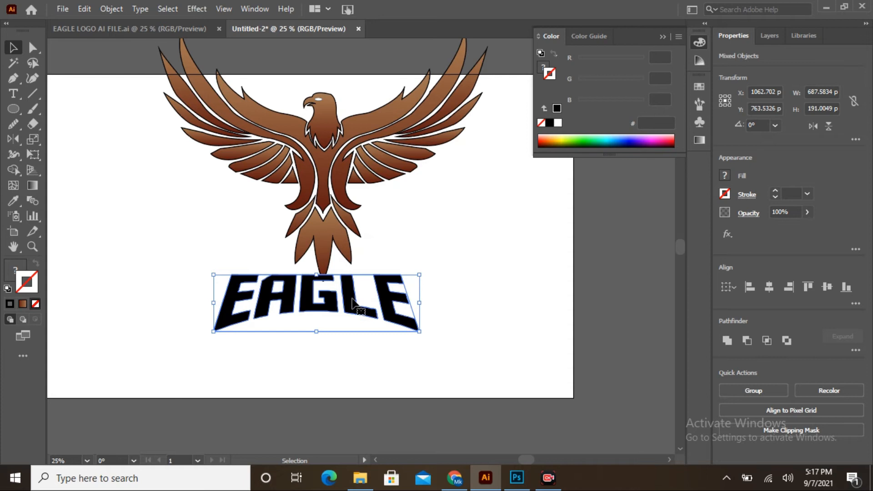
Copy the EAGLE lettering group and paste the copy in back of the original.
{"action": "left_click", "coordinate": [430, 286]}
{"action": "left_click", "coordinate": [396, 301]}
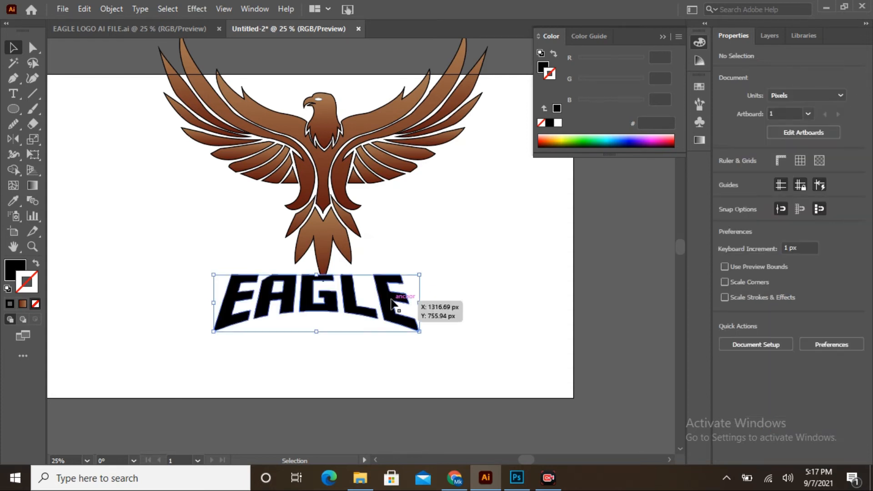
{"action": "left_click", "coordinate": [107, 8]}
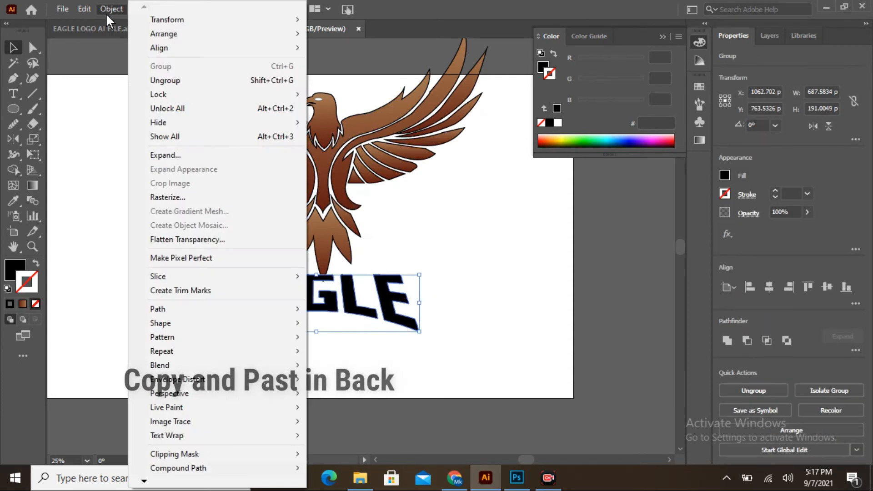
{"action": "mouse_move", "coordinate": [81, 13]}
{"action": "left_click", "coordinate": [125, 71]}
{"action": "left_click", "coordinate": [87, 7]}
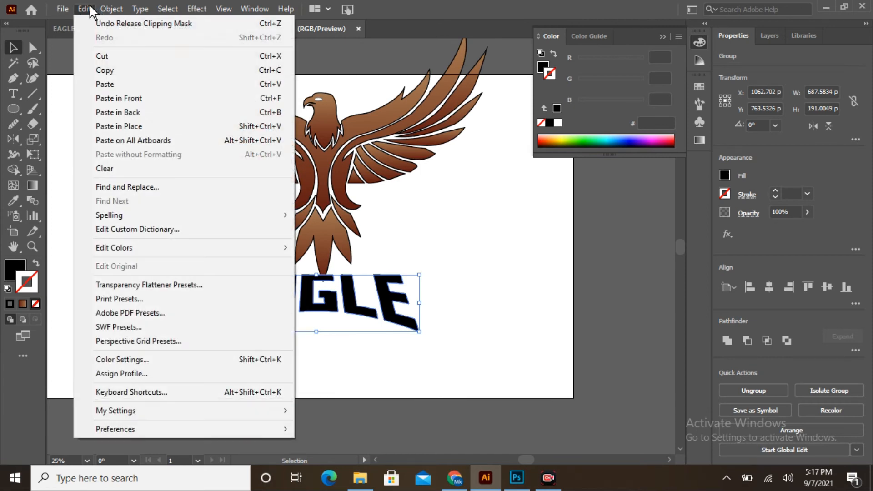
{"action": "left_click", "coordinate": [143, 114]}
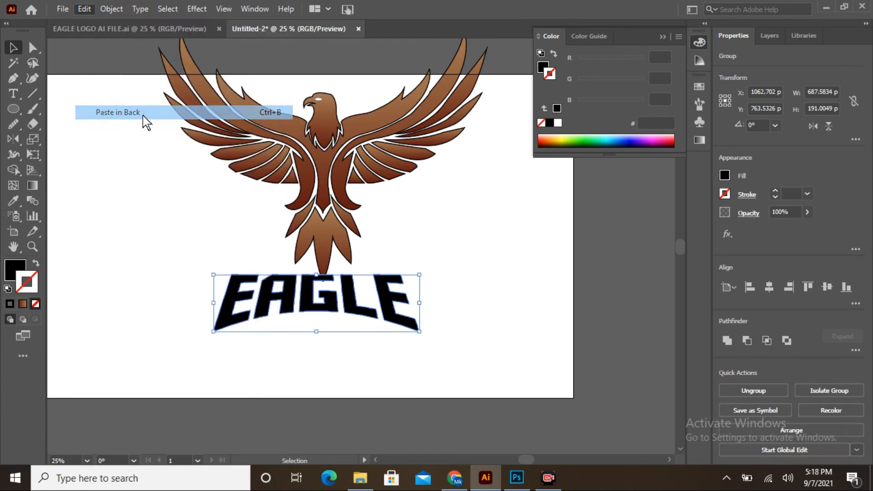
Fill the EAGLE copy at the back with red, E21010.
{"action": "double_click", "coordinate": [15, 264]}
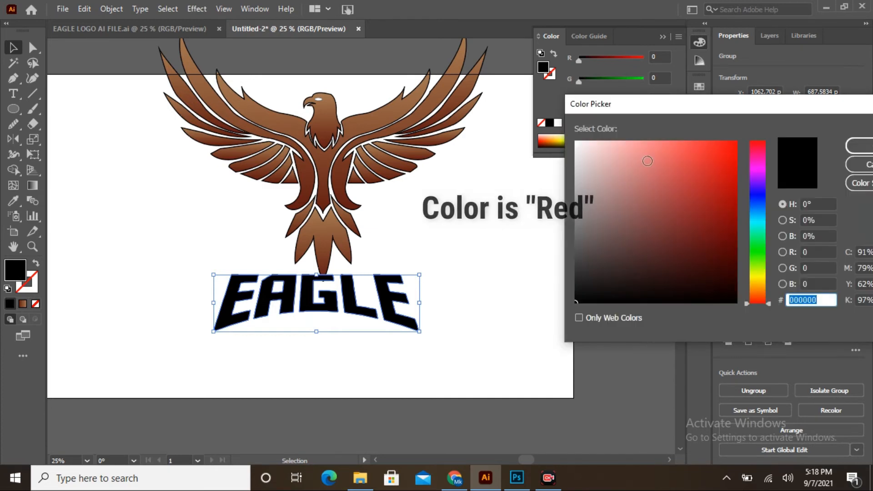
{"action": "left_click", "coordinate": [726, 157]}
{"action": "left_click", "coordinate": [857, 163]}
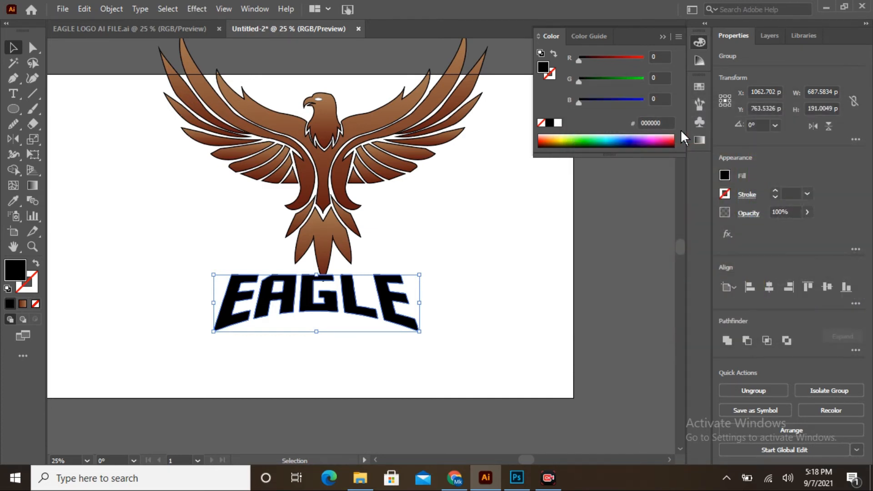
Offset the path of the red lettering copy by 24 px with Miter joins and a miter limit of 4.
{"action": "left_click", "coordinate": [118, 8]}
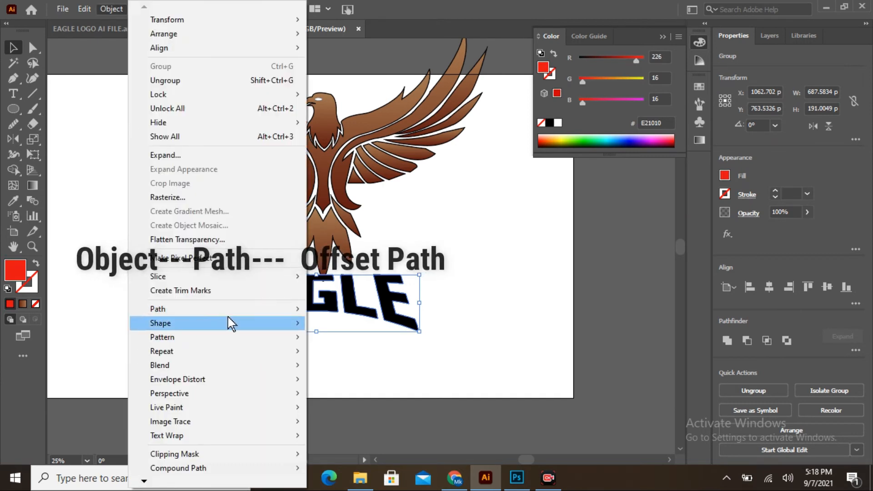
{"action": "mouse_move", "coordinate": [296, 309]}
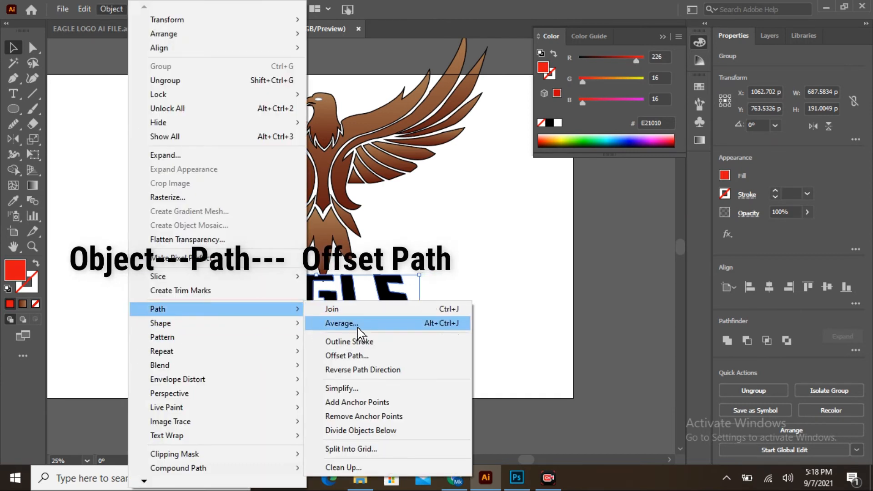
{"action": "left_click", "coordinate": [366, 356]}
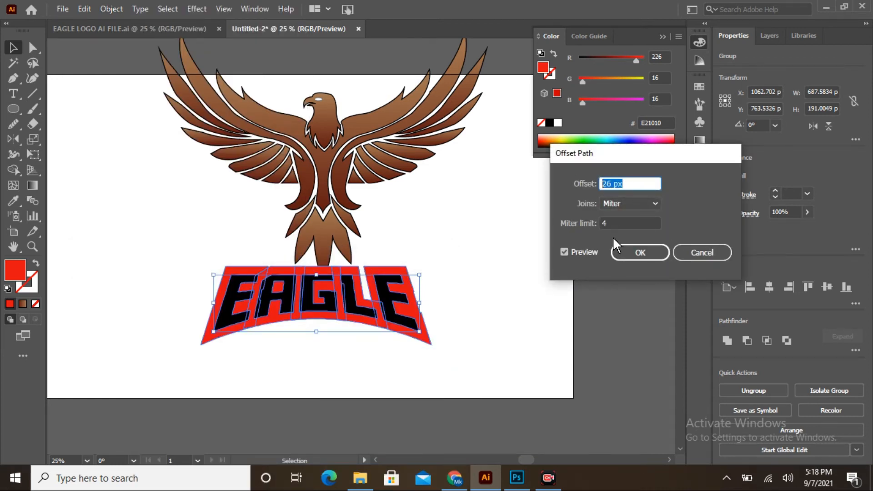
{"action": "left_click", "coordinate": [590, 249]}
{"action": "left_click", "coordinate": [590, 249]}
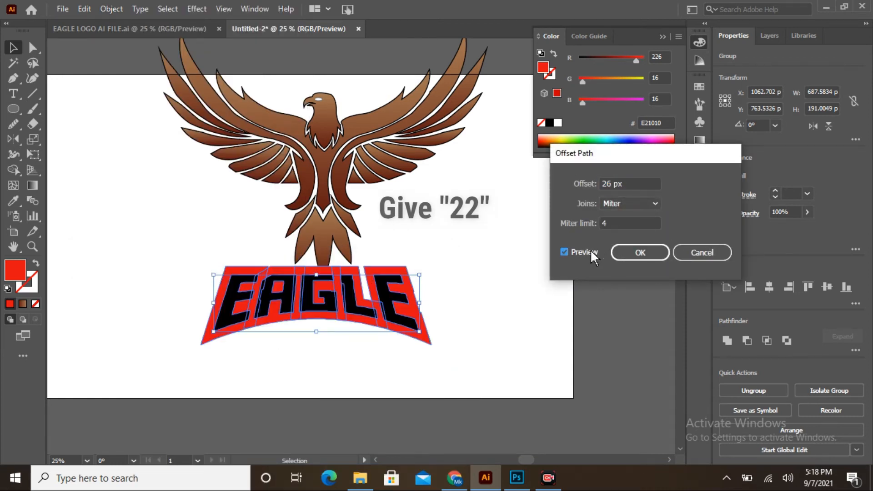
{"action": "double_click", "coordinate": [614, 183]}
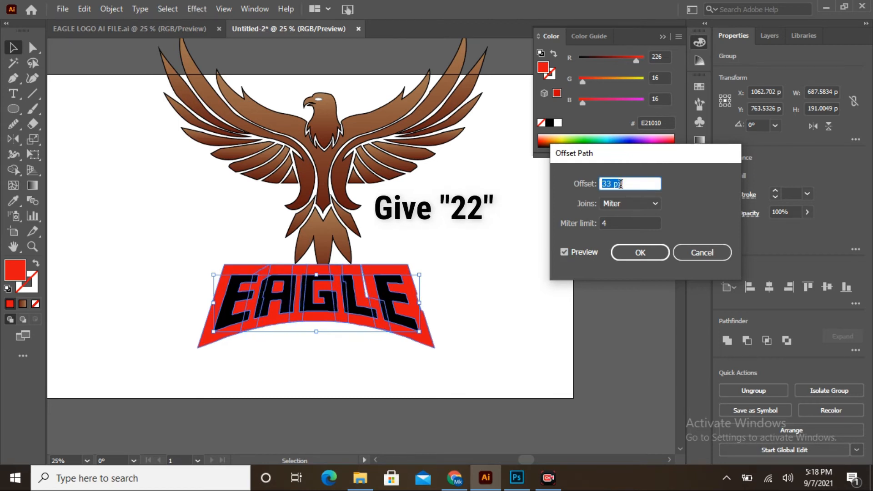
{"action": "key", "text": "Up"}
{"action": "key", "text": "Down"}
{"action": "key", "text": "Down"}
{"action": "key", "text": "Down"}
{"action": "key", "text": "Down"}
{"action": "key", "text": "Down"}
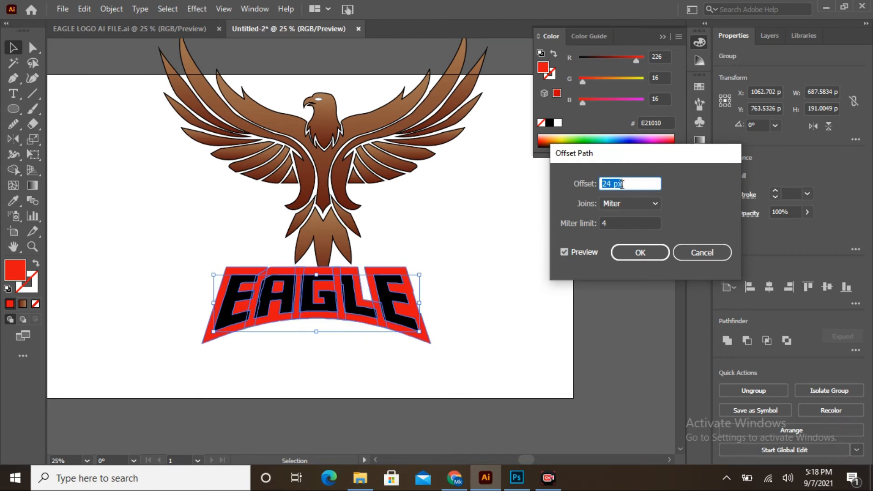
{"action": "left_click", "coordinate": [643, 252]}
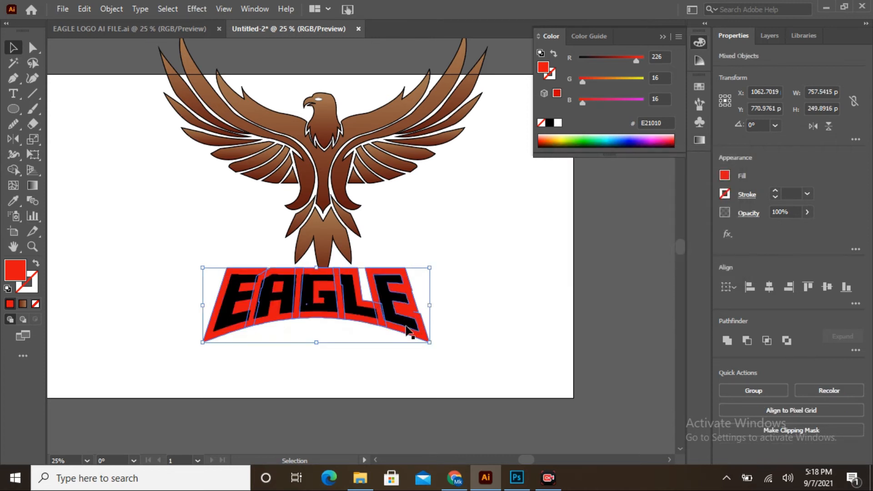
Group and expand the red offset shapes and unite them into one backing shape.
{"action": "key", "text": "ctrl+g"}
{"action": "left_click", "coordinate": [118, 11]}
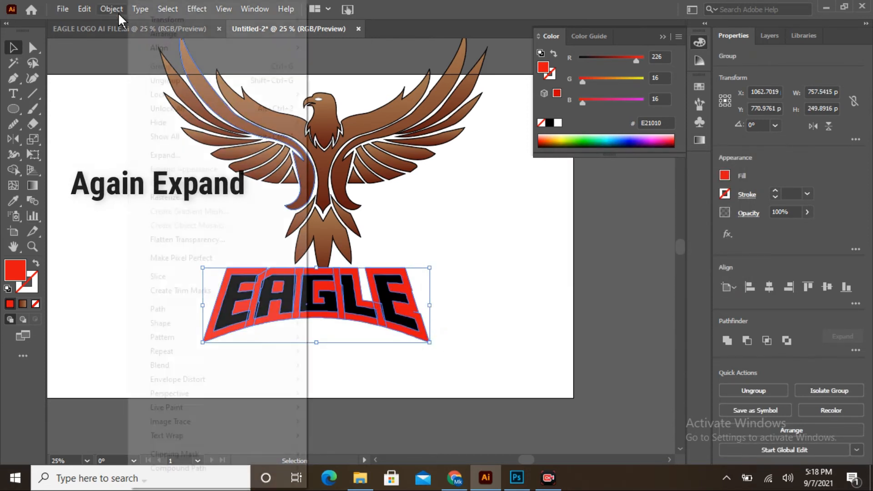
{"action": "left_click", "coordinate": [175, 156]}
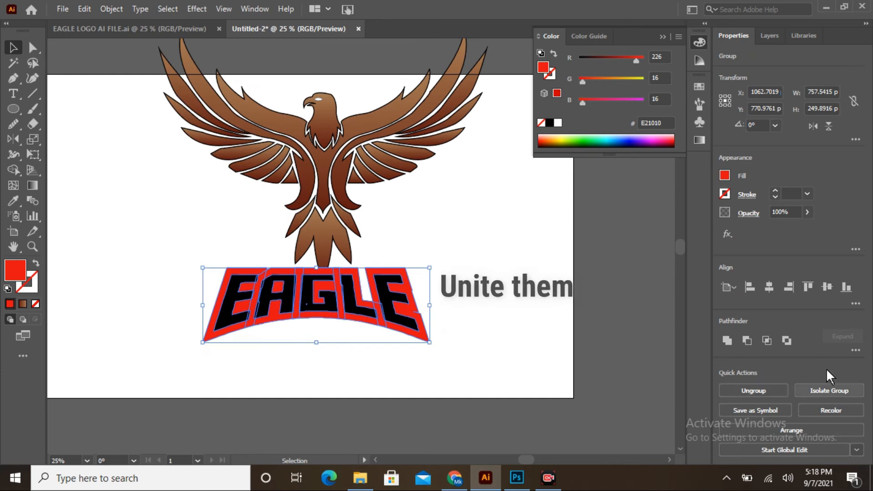
{"action": "left_click", "coordinate": [729, 339]}
Isolate the red backing path and remove the stray anchor points around the small notch in its top edge.
{"action": "left_click", "coordinate": [438, 278]}
{"action": "left_click", "coordinate": [425, 334]}
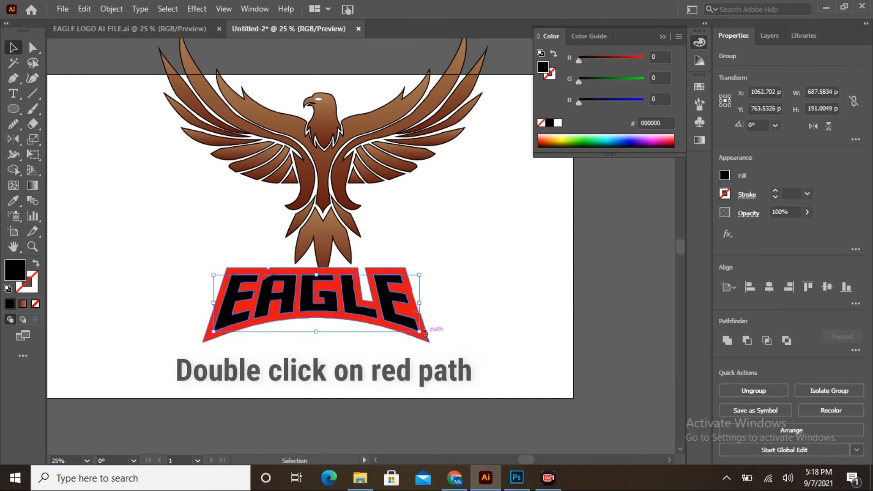
{"action": "left_click", "coordinate": [461, 324]}
{"action": "double_click", "coordinate": [425, 340]}
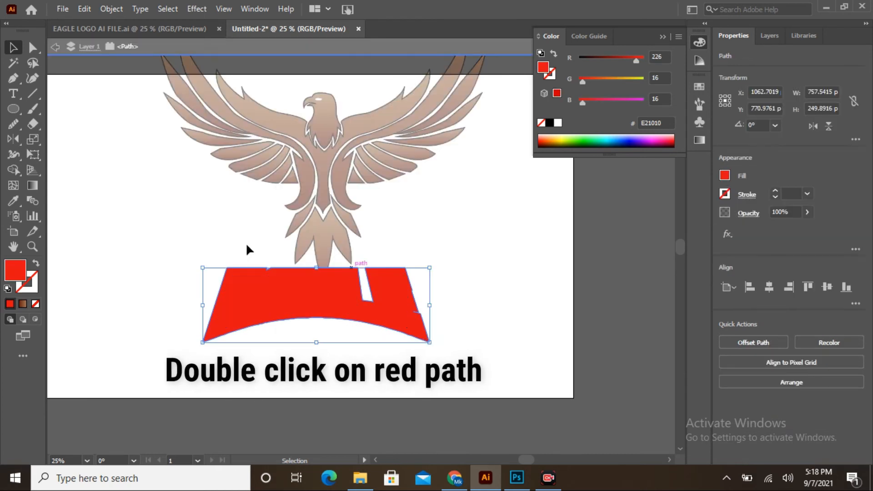
{"action": "left_click", "coordinate": [31, 48]}
{"action": "left_click_drag", "start_coordinate": [253, 249], "coordinate": [312, 280]}
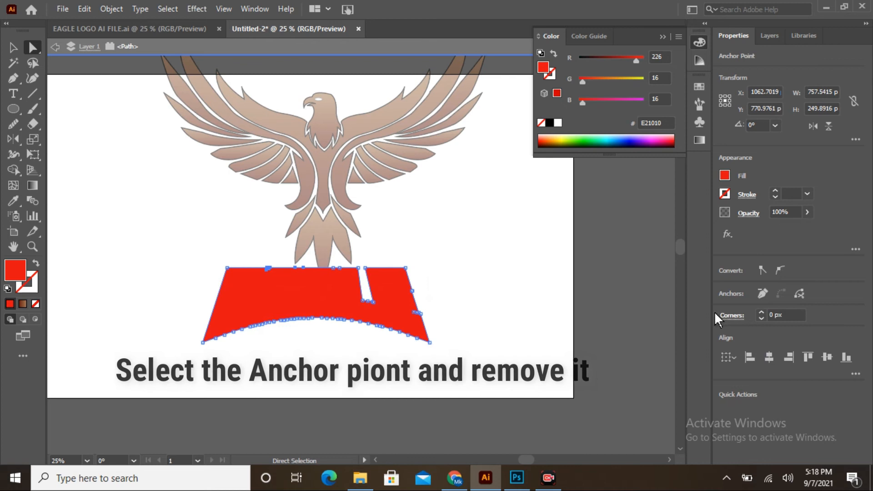
Remove the anchor points forming the slot between L and E and the notch on the backing's right edge, and leave isolation mode.
{"action": "left_click_drag", "start_coordinate": [351, 256], "coordinate": [384, 301]}
{"action": "left_click_drag", "start_coordinate": [383, 301], "coordinate": [384, 307]}
{"action": "key", "text": "ctrl+z"}
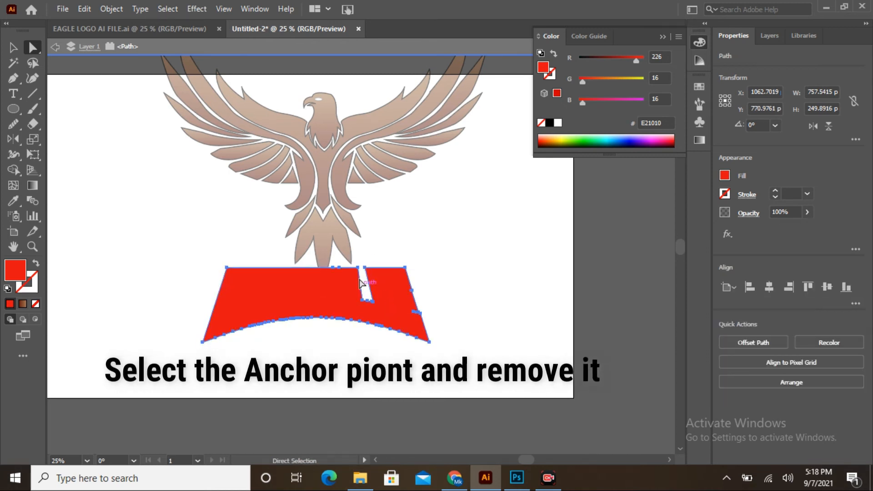
{"action": "left_click_drag", "start_coordinate": [350, 260], "coordinate": [386, 313]}
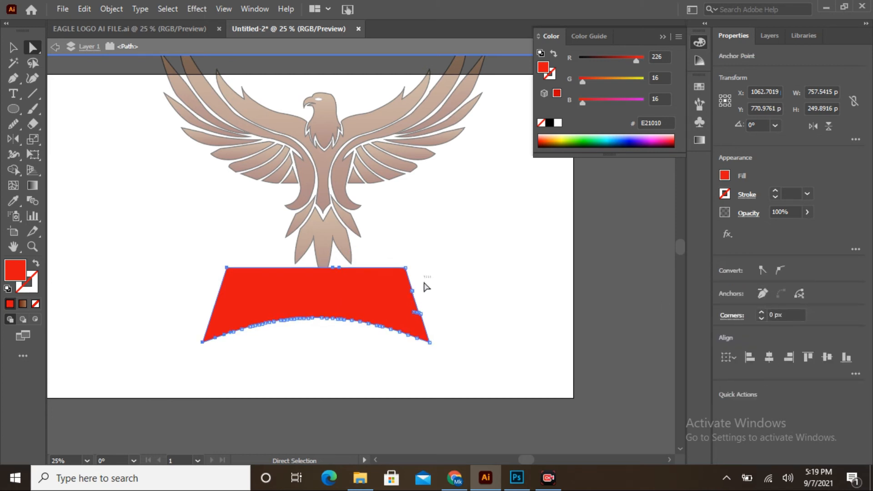
{"action": "left_click", "coordinate": [762, 294]}
{"action": "key", "text": "v"}
{"action": "left_click", "coordinate": [496, 323]}
{"action": "double_click", "coordinate": [496, 324]}
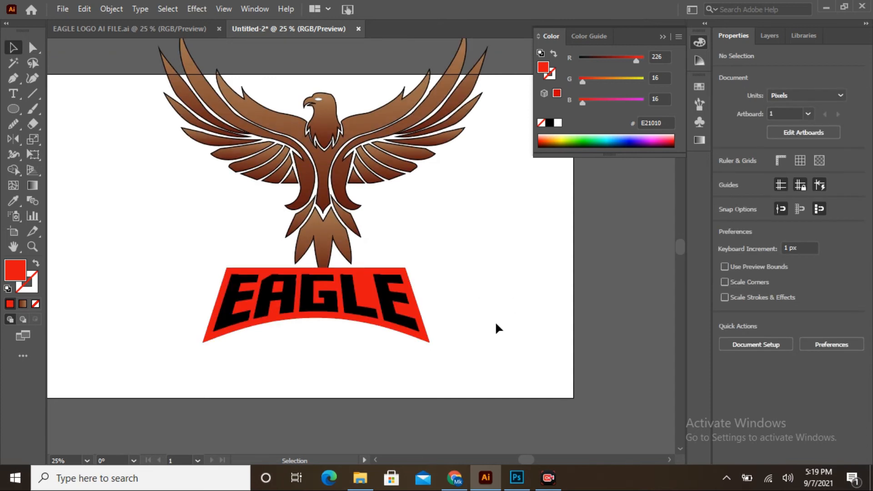
Recolor the black EAGLE lettering white by sampling the blank artboard with the Eyedropper.
{"action": "left_click_drag", "start_coordinate": [424, 333], "coordinate": [360, 275]}
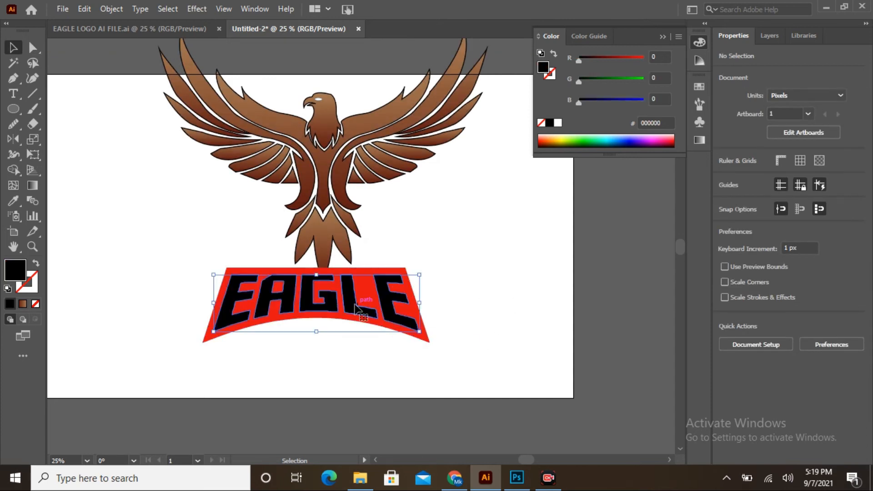
{"action": "left_click", "coordinate": [251, 261]}
{"action": "left_click", "coordinate": [265, 301]}
{"action": "left_click", "coordinate": [13, 200]}
{"action": "left_click", "coordinate": [506, 231]}
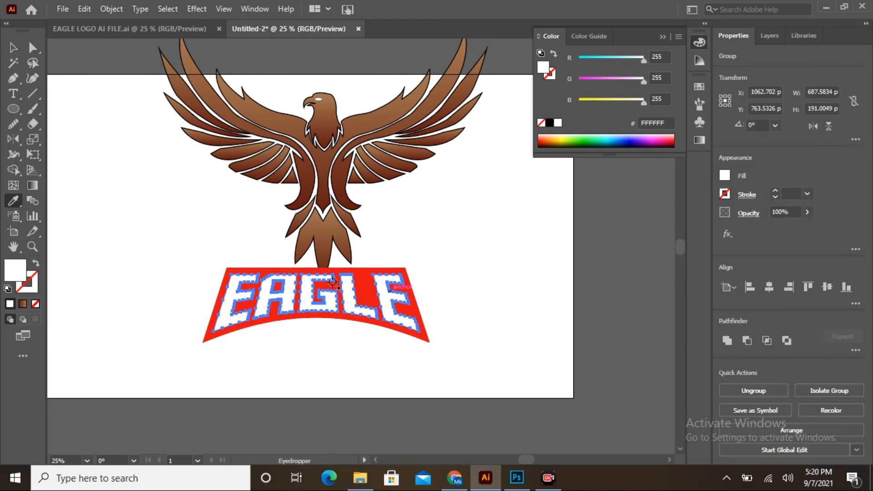
{"action": "left_click", "coordinate": [13, 48]}
{"action": "left_click", "coordinate": [171, 217]}
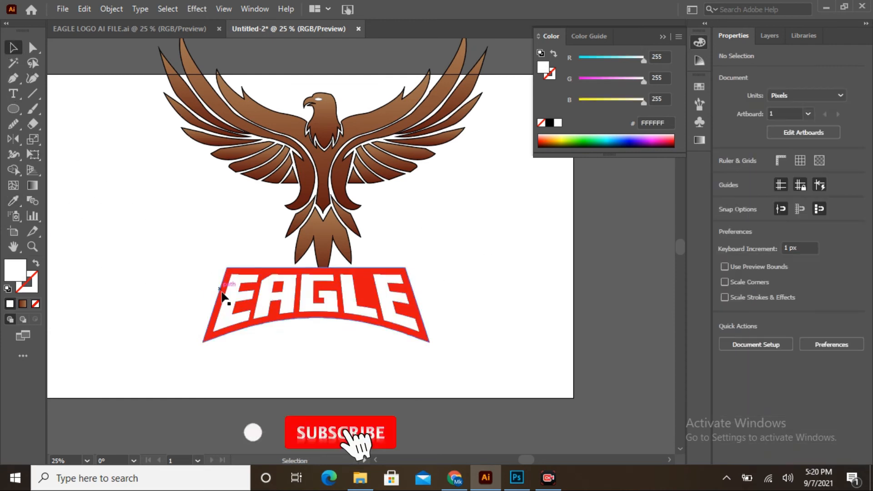
Give the white EAGLE lettering a black stroke and thicken it into a bold outline.
{"action": "left_click", "coordinate": [226, 305]}
{"action": "left_click", "coordinate": [36, 279]}
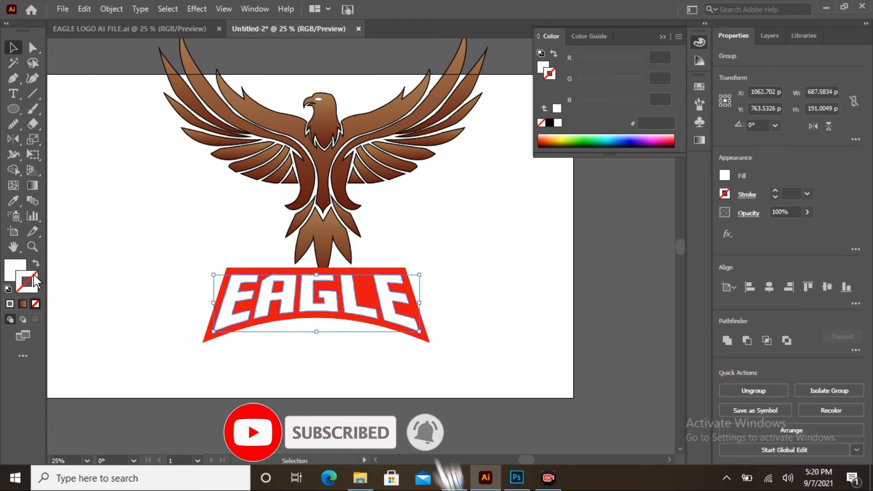
{"action": "left_click", "coordinate": [774, 191]}
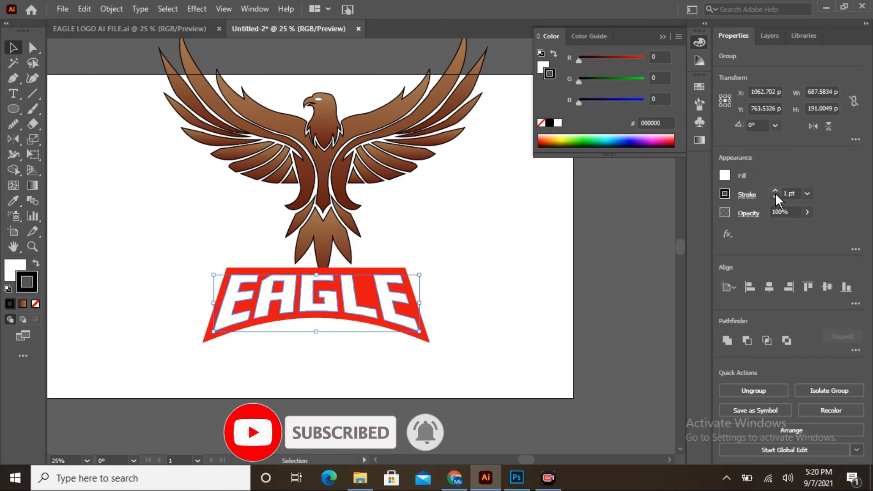
{"action": "left_click", "coordinate": [775, 191]}
{"action": "left_click", "coordinate": [775, 192]}
{"action": "left_click", "coordinate": [775, 191]}
{"action": "left_click", "coordinate": [775, 192]}
{"action": "left_click", "coordinate": [464, 248]}
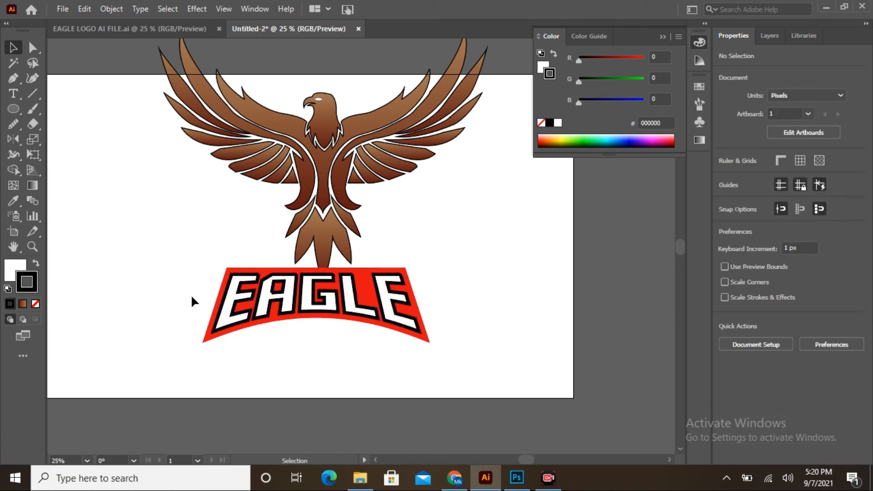
Copy the eagle's brown gradient fill and black stroke onto the red backing shape with the Eyedropper.
{"action": "left_click_drag", "start_coordinate": [191, 298], "coordinate": [525, 367]}
{"action": "left_click", "coordinate": [473, 318]}
{"action": "left_click", "coordinate": [421, 317]}
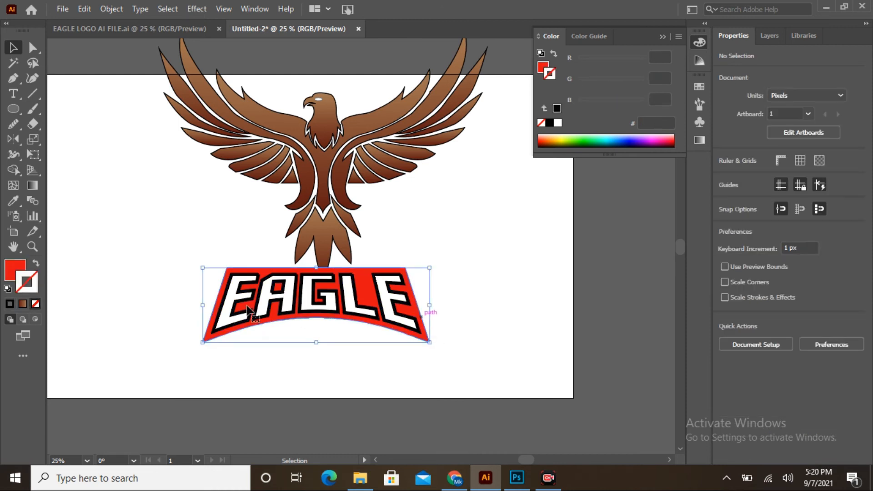
{"action": "left_click", "coordinate": [13, 201]}
{"action": "left_click", "coordinate": [263, 120]}
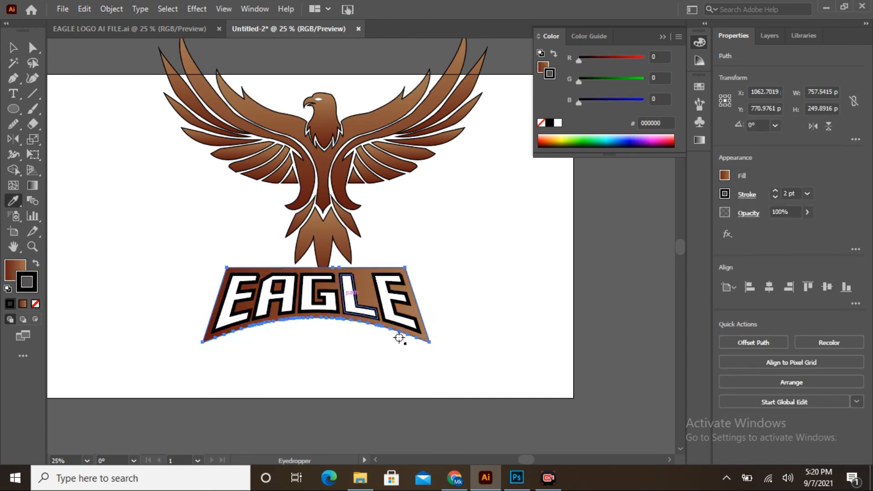
{"action": "left_click", "coordinate": [12, 47]}
{"action": "left_click", "coordinate": [459, 284]}
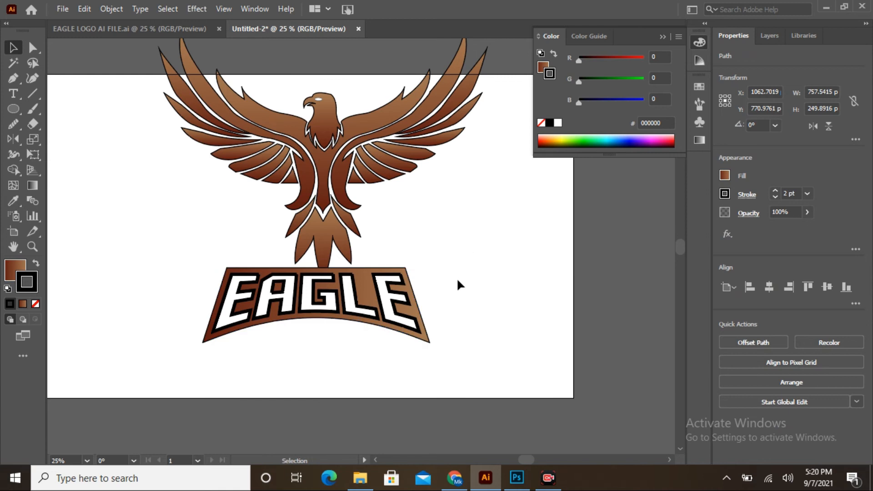
Apply the brown gradient to the backing shape's stroke and set its fill gradient angle to 90°.
{"action": "left_click", "coordinate": [429, 343]}
{"action": "left_click_drag", "start_coordinate": [11, 267], "coordinate": [22, 273]}
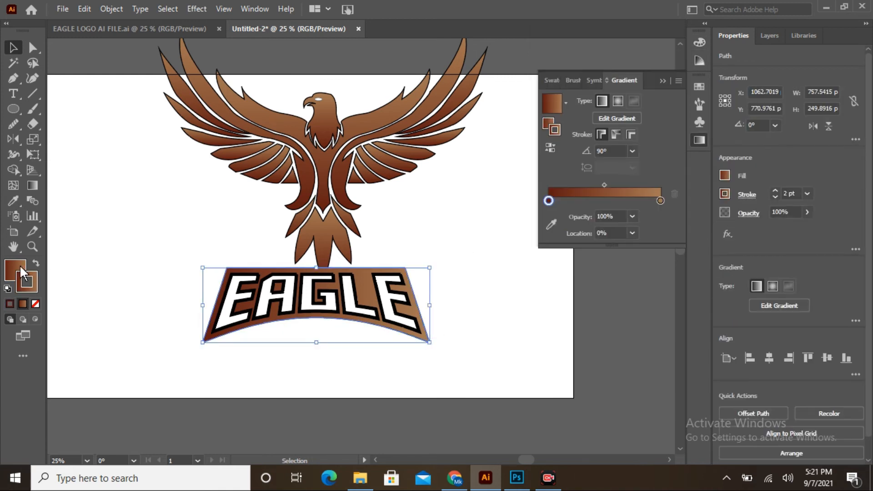
{"action": "left_click", "coordinate": [25, 273]}
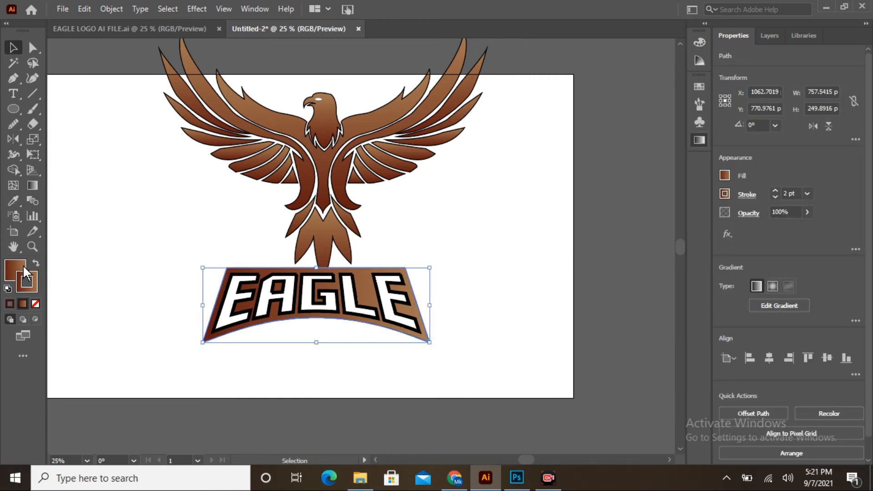
{"action": "left_click", "coordinate": [699, 140]}
{"action": "left_click", "coordinate": [631, 151]}
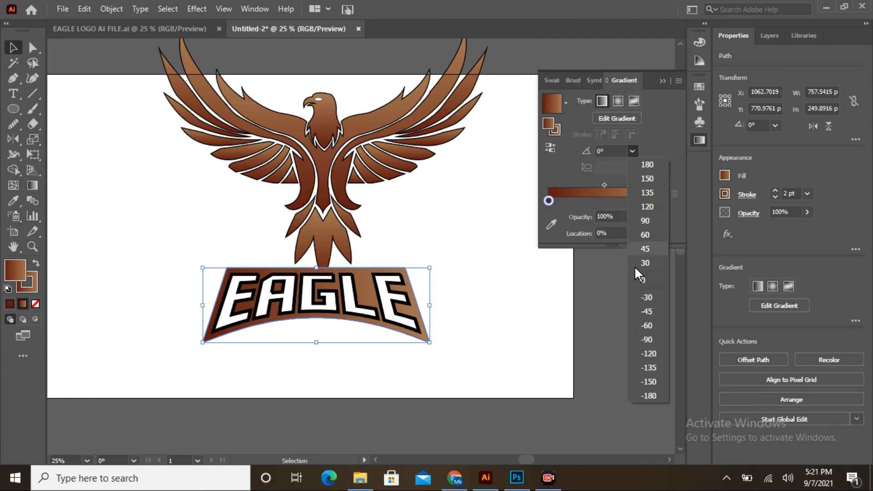
{"action": "left_click", "coordinate": [649, 218]}
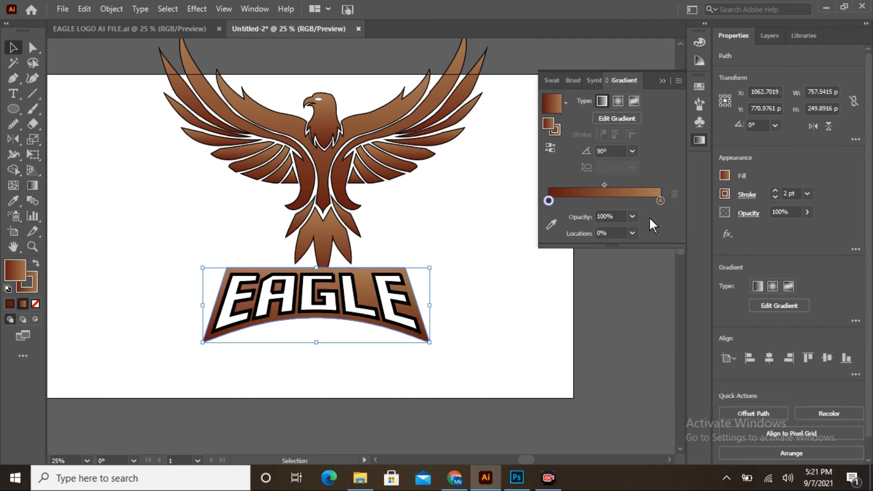
{"action": "left_click", "coordinate": [220, 343]}
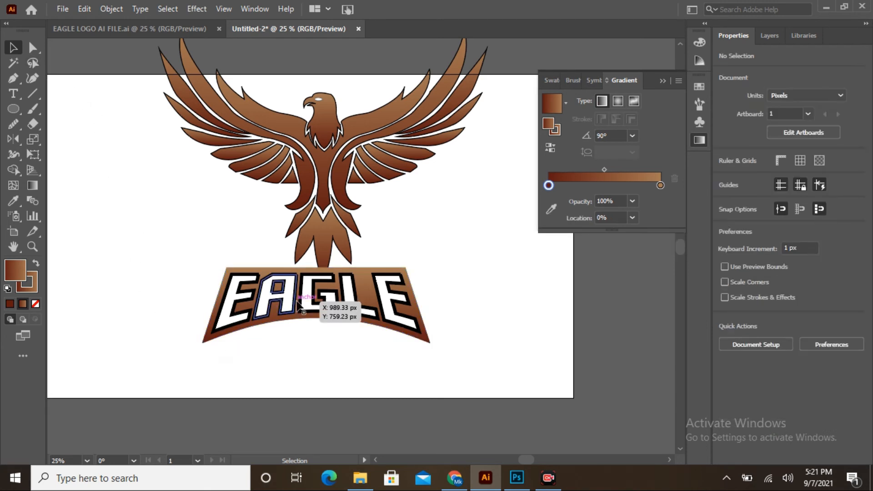
Group the lettering with its backing and move the group up over the eagle's lower body and tail.
{"action": "left_click_drag", "start_coordinate": [182, 289], "coordinate": [402, 342]}
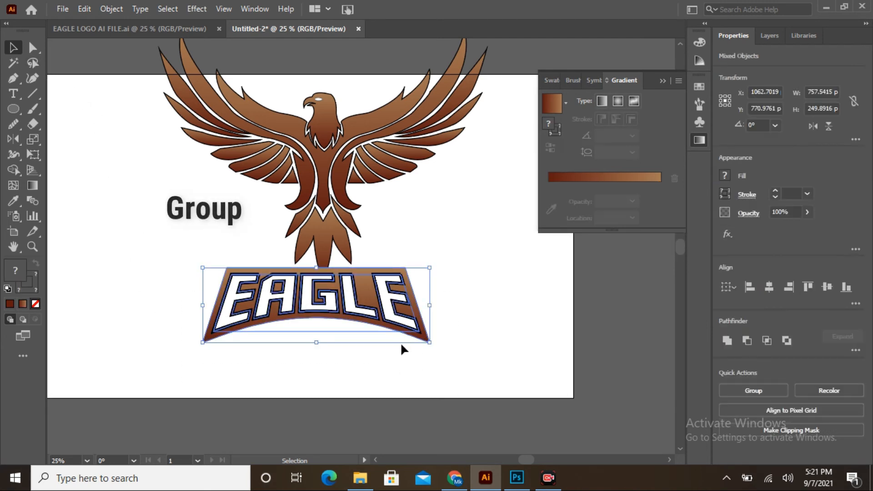
{"action": "right_click", "coordinate": [369, 305]}
{"action": "left_click", "coordinate": [400, 187]}
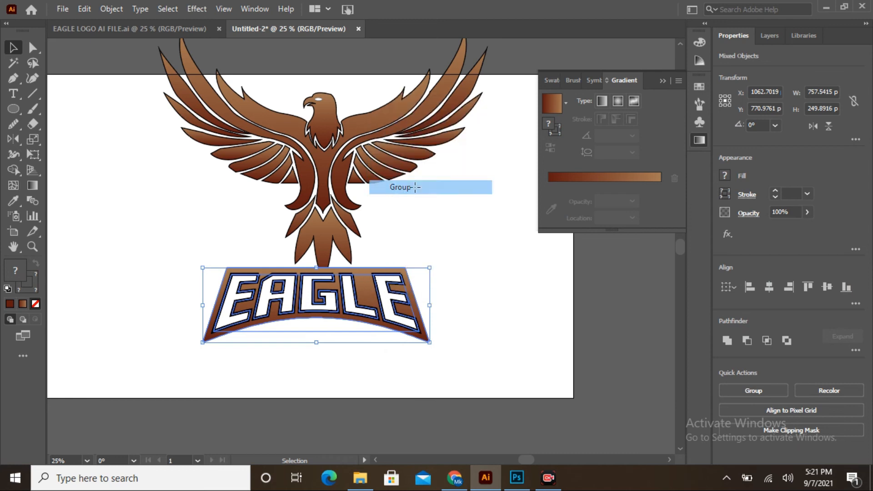
{"action": "left_click", "coordinate": [459, 268]}
{"action": "left_click_drag", "start_coordinate": [366, 295], "coordinate": [370, 223]}
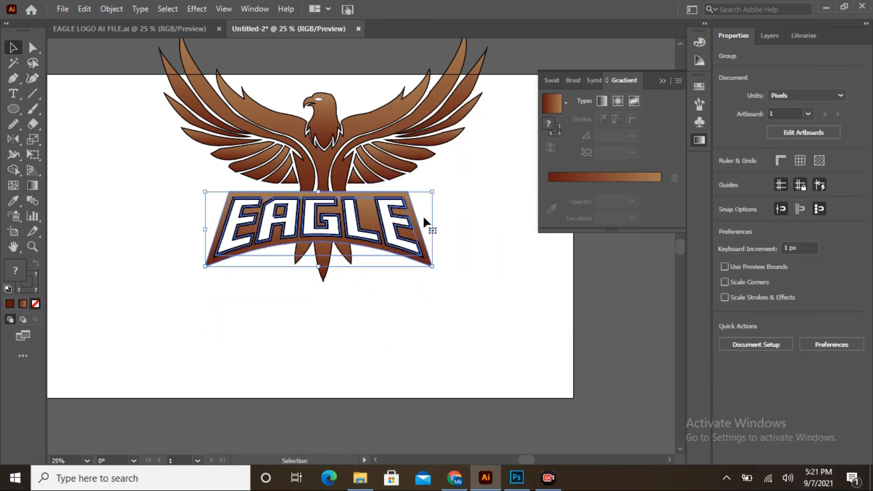
{"action": "left_click", "coordinate": [660, 81]}
{"action": "left_click", "coordinate": [498, 197]}
Group the eagle with the lettering and center the logo on the artboard horizontally and vertically.
{"action": "left_click_drag", "start_coordinate": [104, 48], "coordinate": [449, 328]}
{"action": "right_click", "coordinate": [381, 203]}
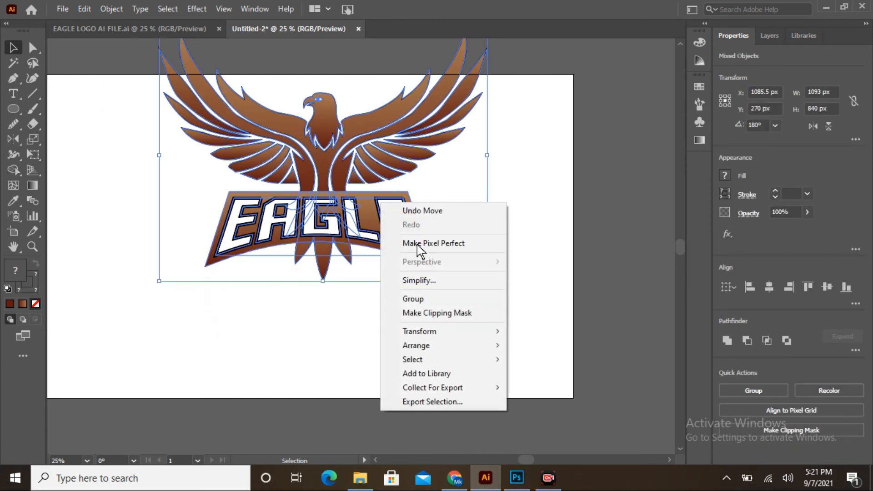
{"action": "left_click", "coordinate": [424, 299]}
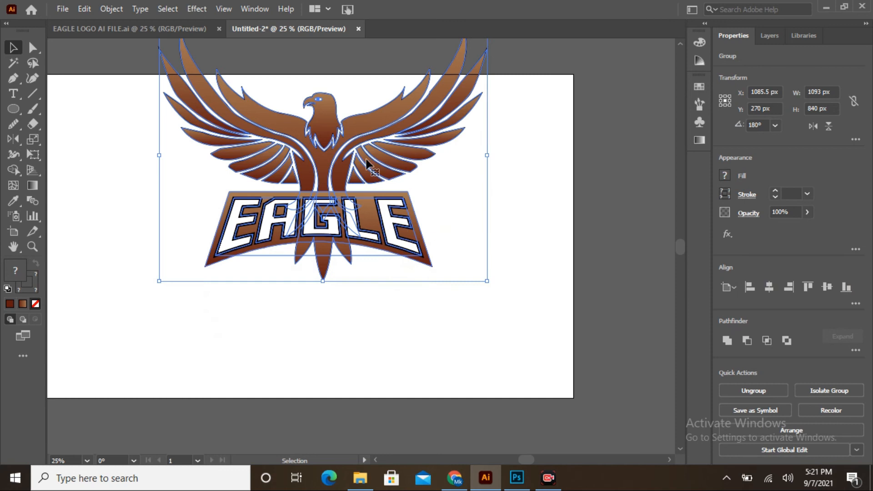
{"action": "left_click", "coordinate": [768, 288]}
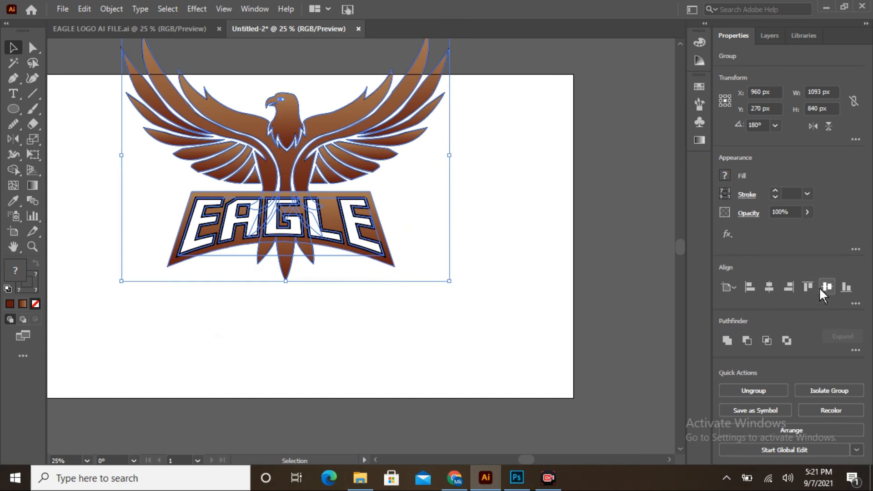
{"action": "left_click", "coordinate": [825, 287]}
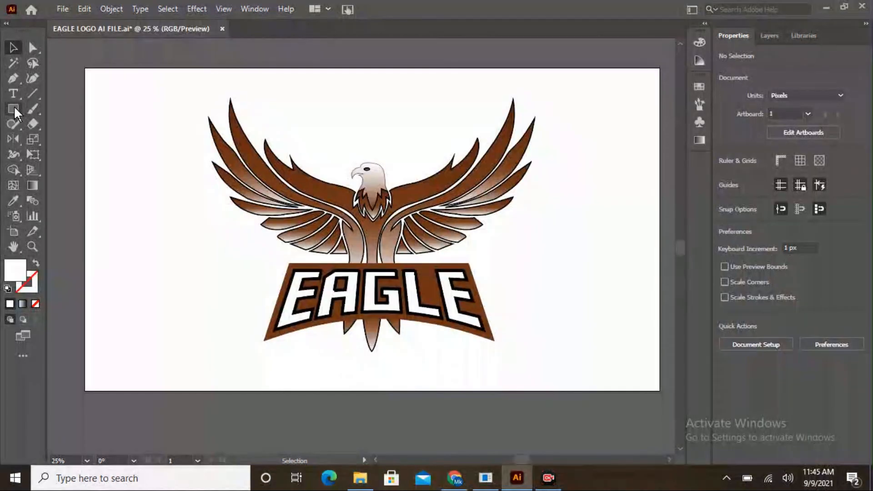
Draw a 1920 by 1080 px rectangle covering the whole artboard and fill it black.
{"action": "left_click", "coordinate": [14, 107]}
{"action": "left_click_drag", "start_coordinate": [85, 69], "coordinate": [660, 390]}
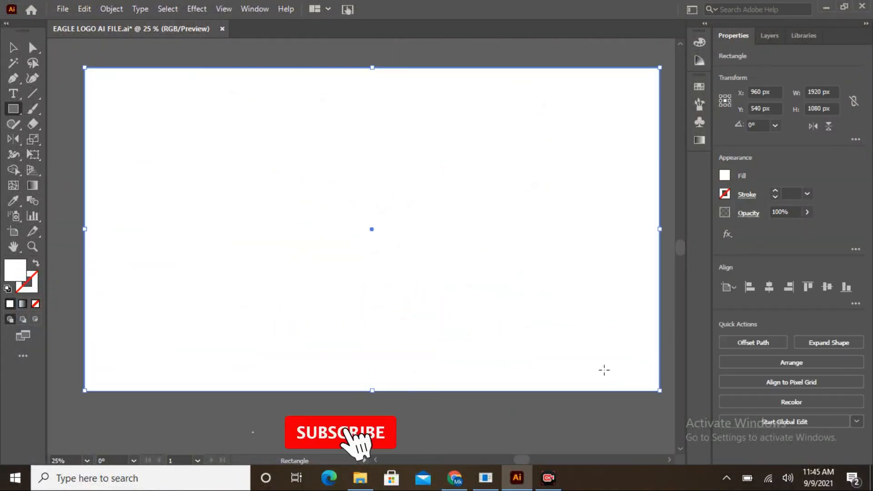
{"action": "left_click", "coordinate": [725, 176]}
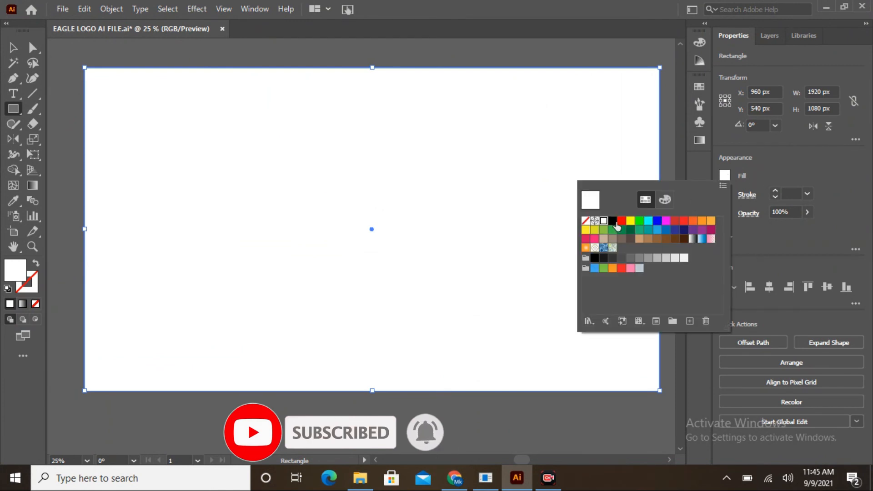
{"action": "left_click", "coordinate": [613, 221]}
Send the black background rectangle to the back and lock it.
{"action": "right_click", "coordinate": [438, 214]}
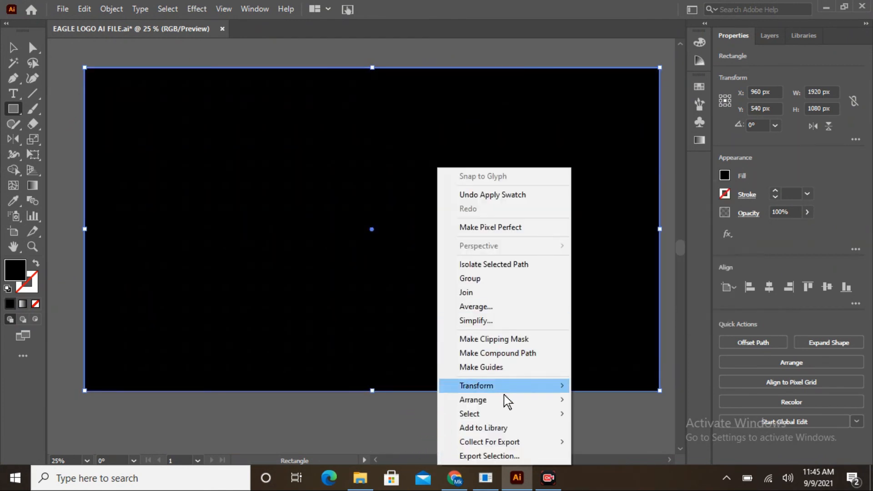
{"action": "mouse_move", "coordinate": [507, 400]}
{"action": "left_click", "coordinate": [602, 445]}
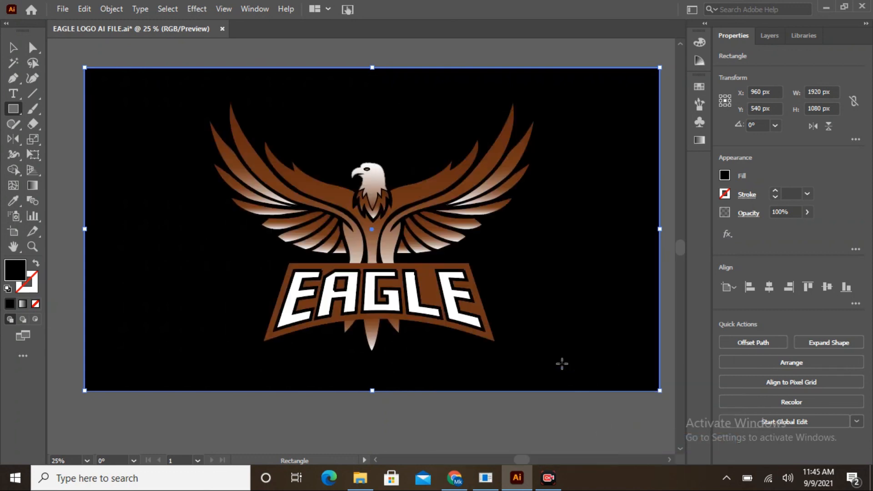
{"action": "left_click", "coordinate": [14, 48]}
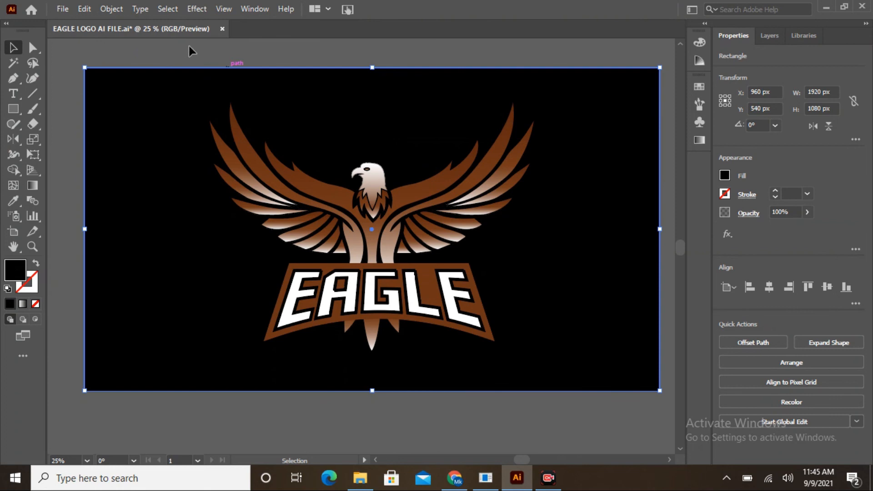
{"action": "left_click", "coordinate": [111, 9]}
{"action": "mouse_move", "coordinate": [274, 94]}
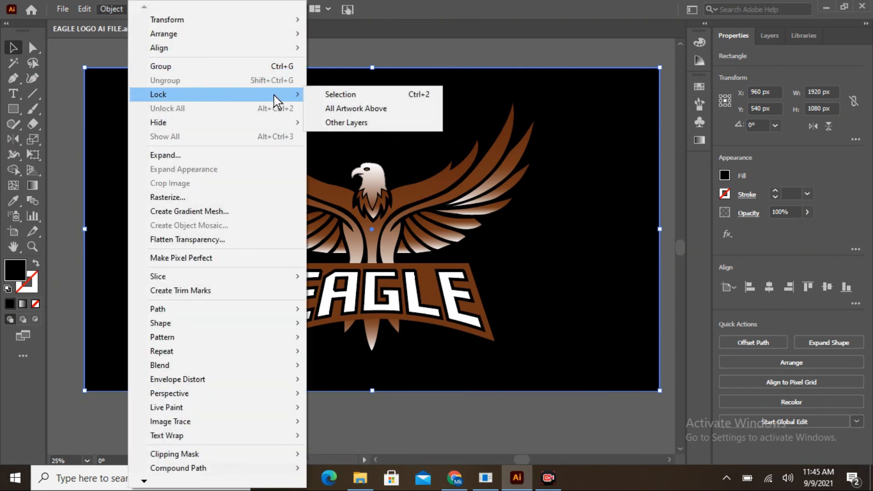
{"action": "left_click", "coordinate": [323, 95]}
Duplicate the whole logo in place and scale the copy from its center to about 1512 by 1219 px.
{"action": "key", "text": "ctrl+a"}
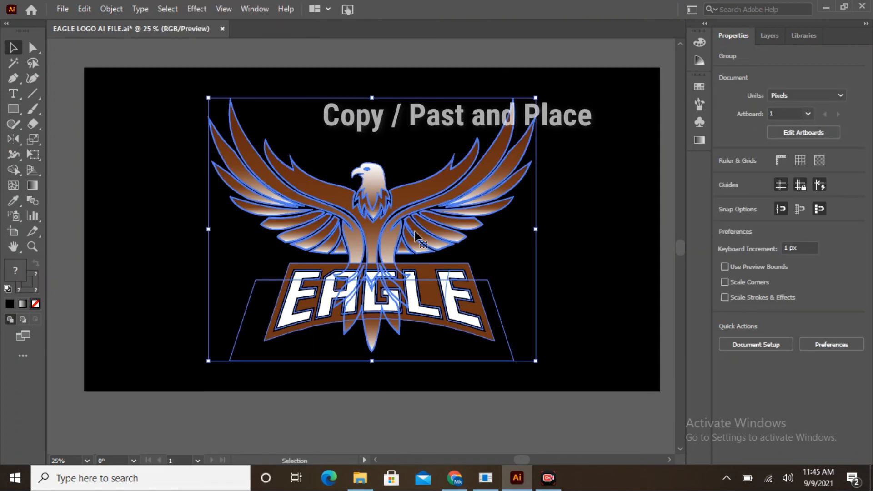
{"action": "left_click", "coordinate": [84, 10]}
{"action": "left_click", "coordinate": [108, 70]}
{"action": "left_click", "coordinate": [84, 9]}
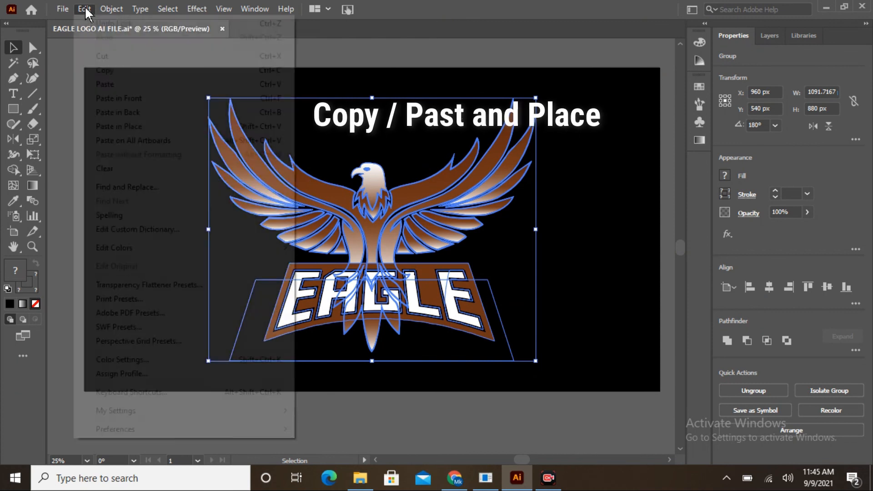
{"action": "left_click", "coordinate": [153, 127]}
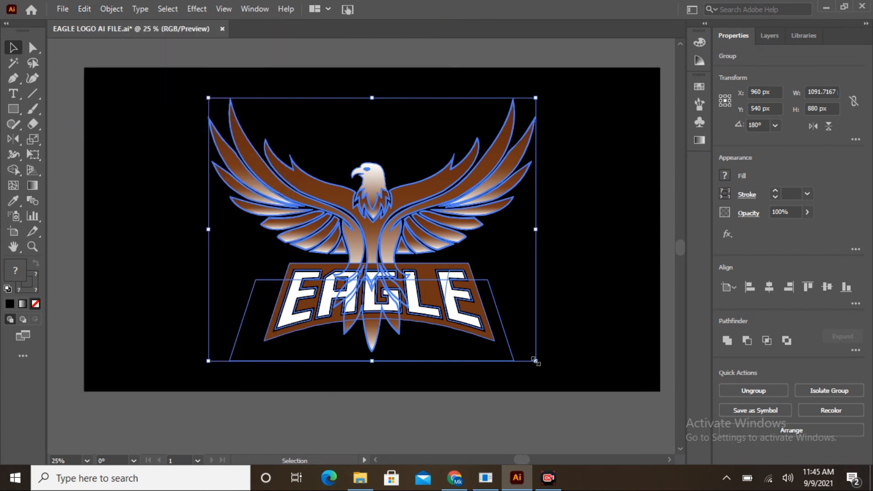
{"action": "left_click_drag", "start_coordinate": [536, 361], "coordinate": [598, 412]}
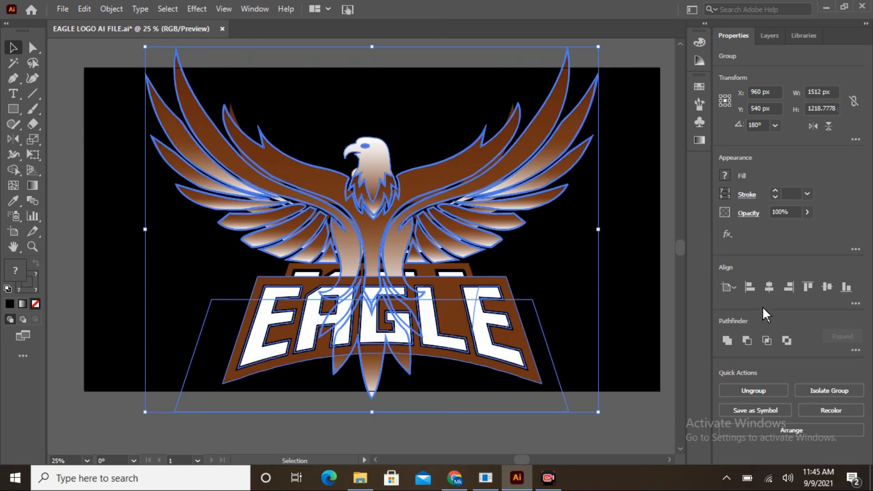
Send the enlarged logo copy to the back and lower its opacity to 47%.
{"action": "right_click", "coordinate": [474, 161]}
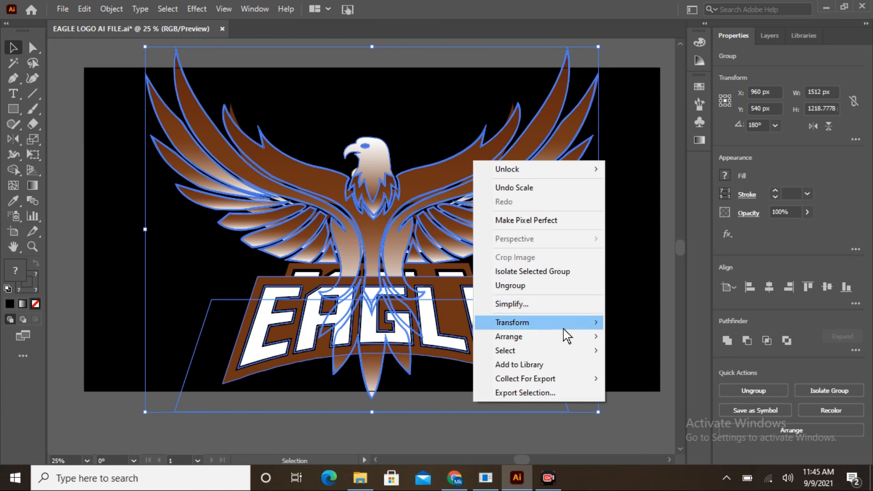
{"action": "mouse_move", "coordinate": [576, 341]}
{"action": "left_click", "coordinate": [657, 380]}
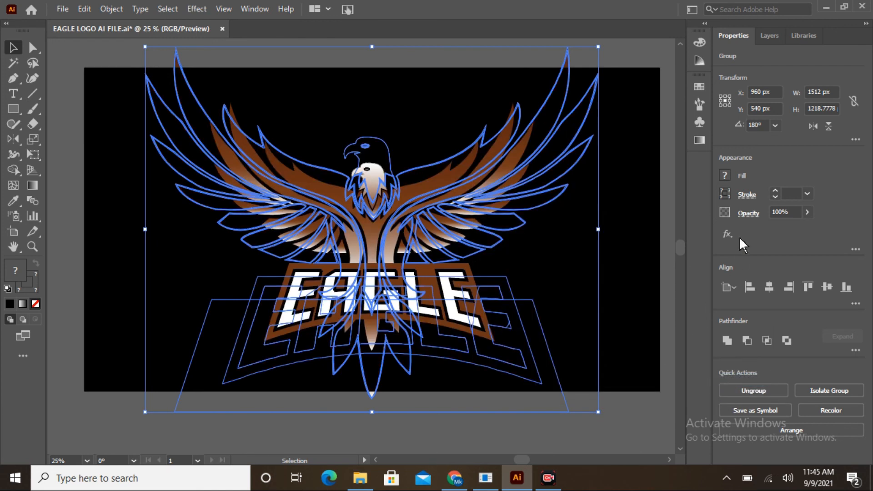
{"action": "left_click", "coordinate": [807, 212]}
{"action": "left_click_drag", "start_coordinate": [804, 226], "coordinate": [783, 227]}
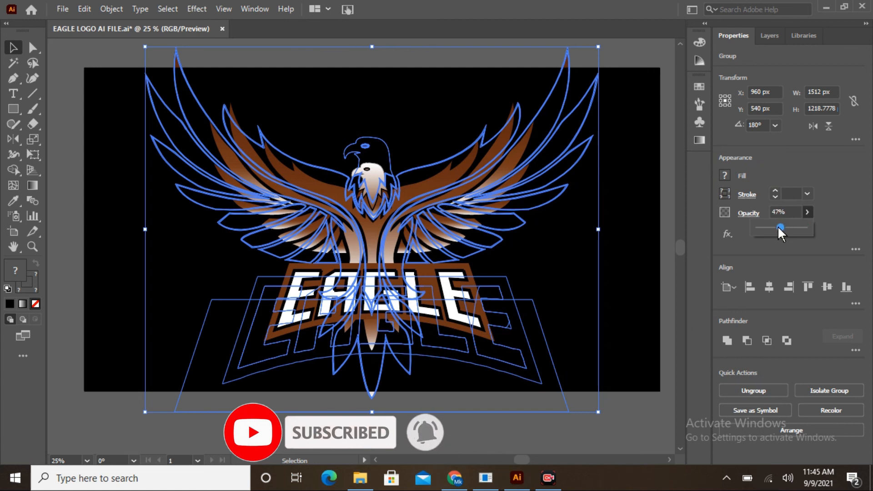
Bring the enlarged logo copy to the front, and send it one level backward so it sits between the black background and the main logo.
{"action": "right_click", "coordinate": [562, 131]}
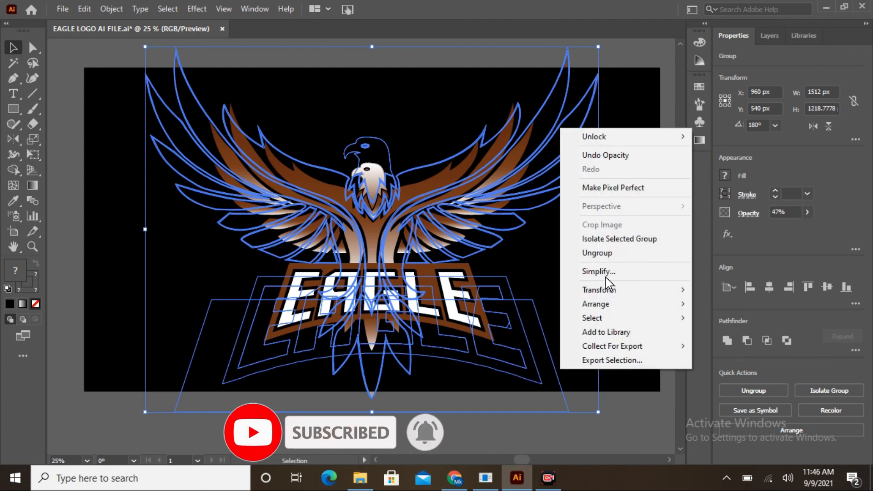
{"action": "mouse_move", "coordinate": [644, 305]}
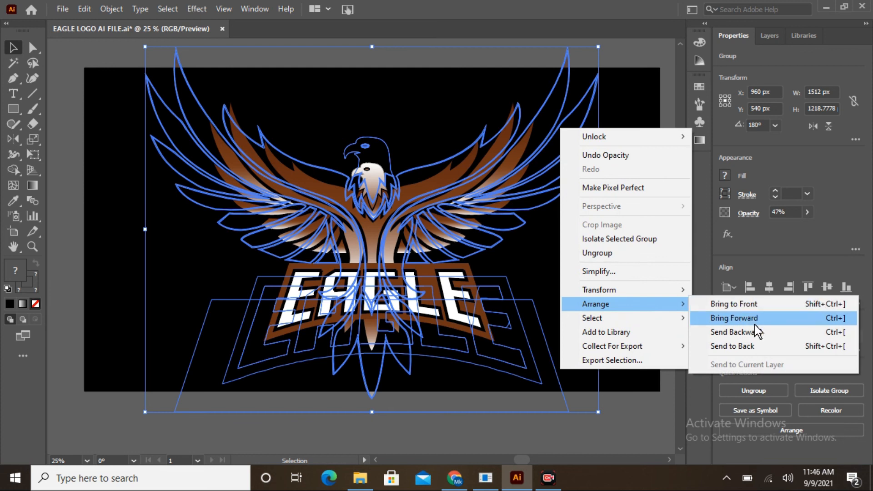
{"action": "left_click", "coordinate": [736, 303]}
{"action": "right_click", "coordinate": [507, 186]}
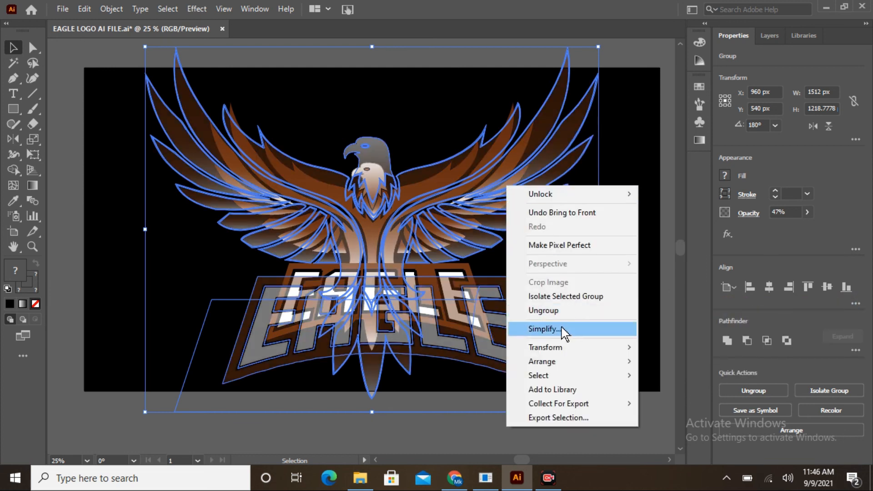
{"action": "mouse_move", "coordinate": [605, 363]}
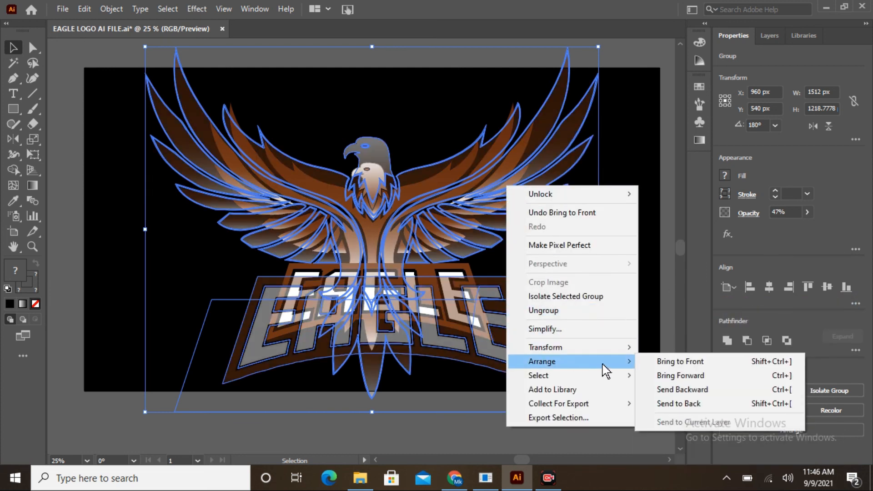
{"action": "left_click", "coordinate": [702, 390]}
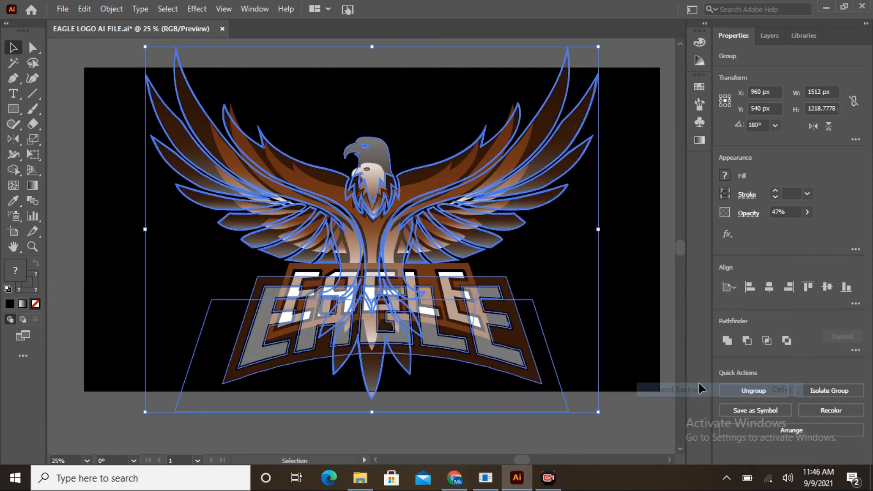
{"action": "left_click", "coordinate": [617, 146]}
Lower the opacity of the enlarged logo copy behind the main logo to 32%.
{"action": "left_click", "coordinate": [555, 166]}
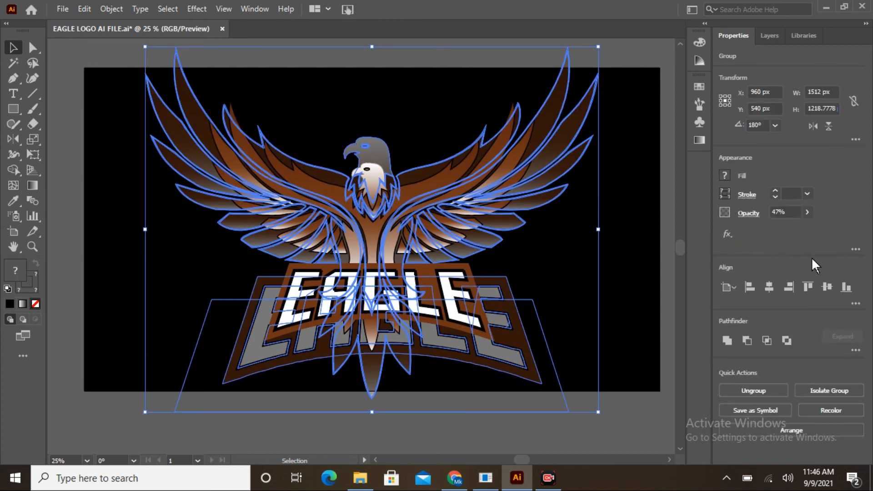
{"action": "left_click", "coordinate": [808, 212]}
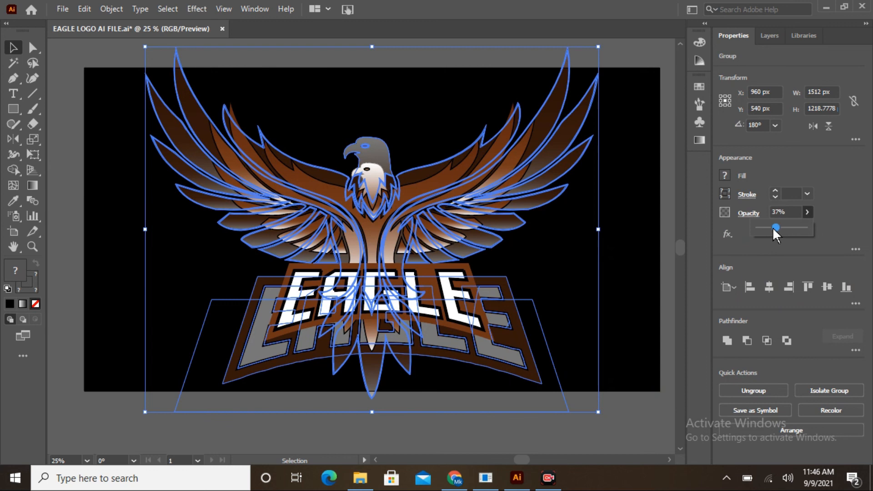
{"action": "left_click_drag", "start_coordinate": [773, 228], "coordinate": [771, 227]}
{"action": "left_click", "coordinate": [637, 196]}
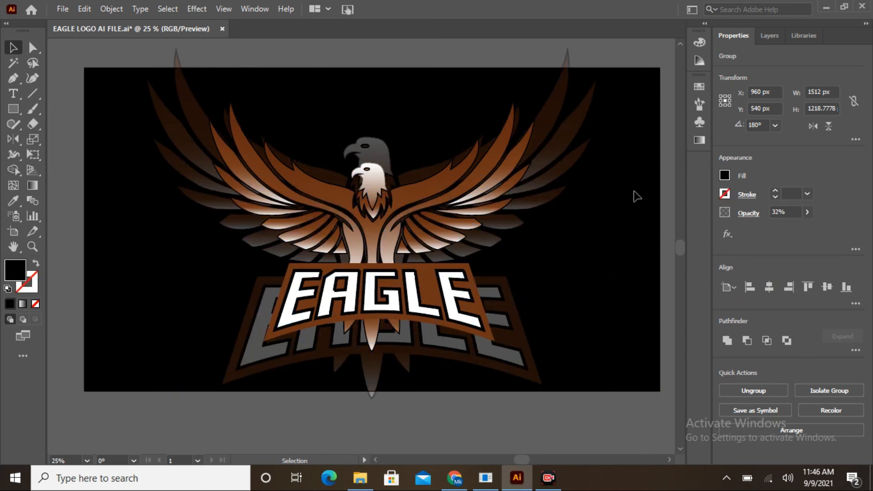
Scale the faded logo copy down proportionally from its center until it is roughly as tall as the artboard.
{"action": "left_click", "coordinate": [548, 170]}
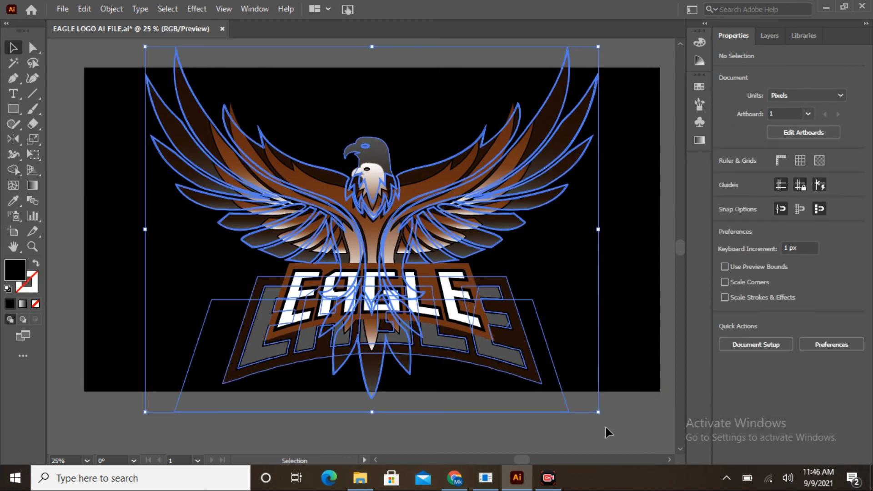
{"action": "left_click_drag", "start_coordinate": [584, 406], "coordinate": [580, 398]}
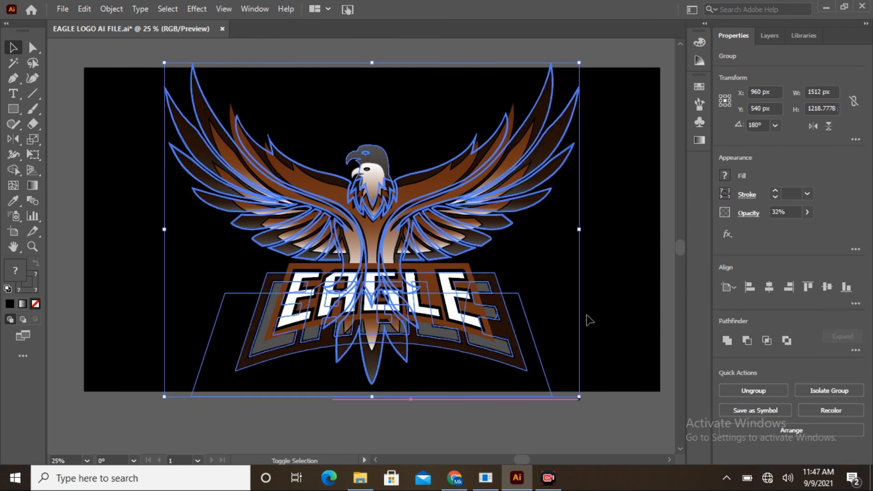
{"action": "left_click", "coordinate": [608, 273]}
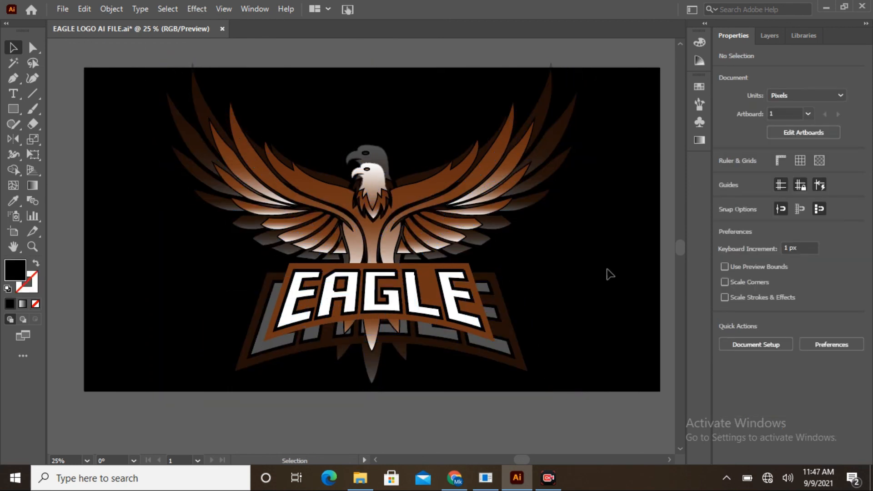